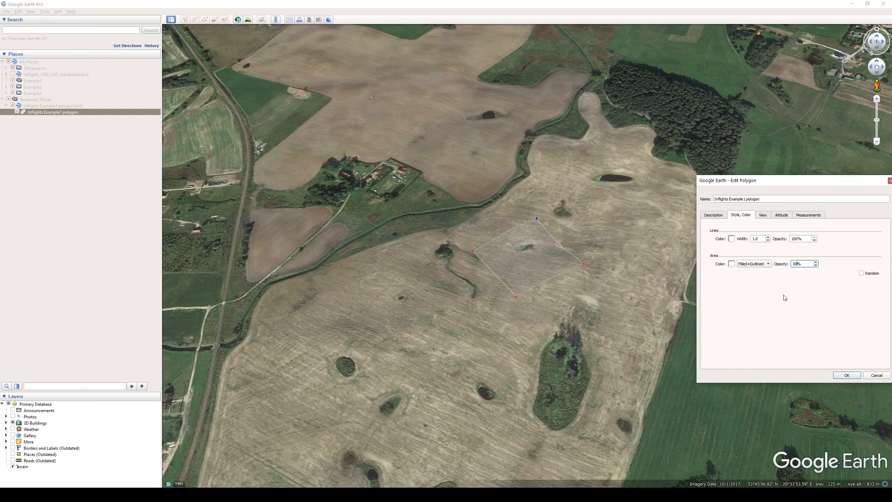
# Step: Apply the polygon's style with a filled and outlined area at 30% opacity
pyautogui.click(846, 375)
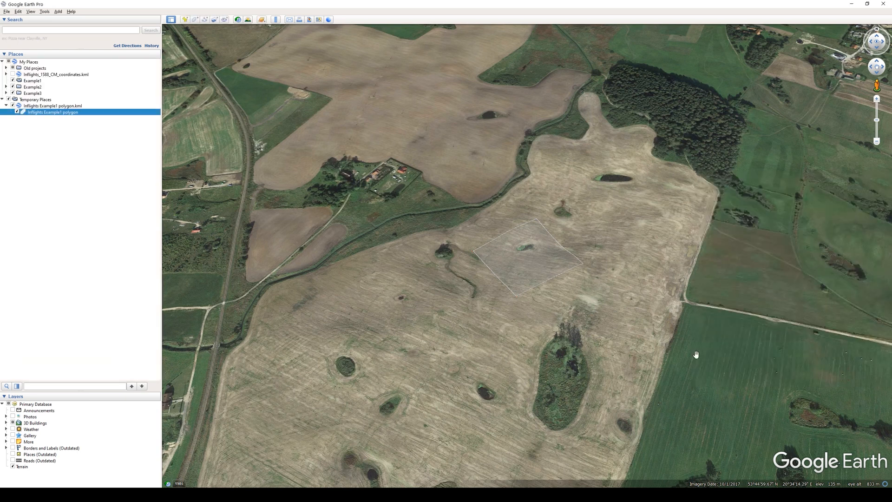
# Step: Create a placemark with a blank name and position it at the polygon's northern corner
pyautogui.moveTo(559, 291); pyautogui.dragTo(536, 370)
pyautogui.moveTo(537, 370); pyautogui.dragTo(549, 197, button='middle')
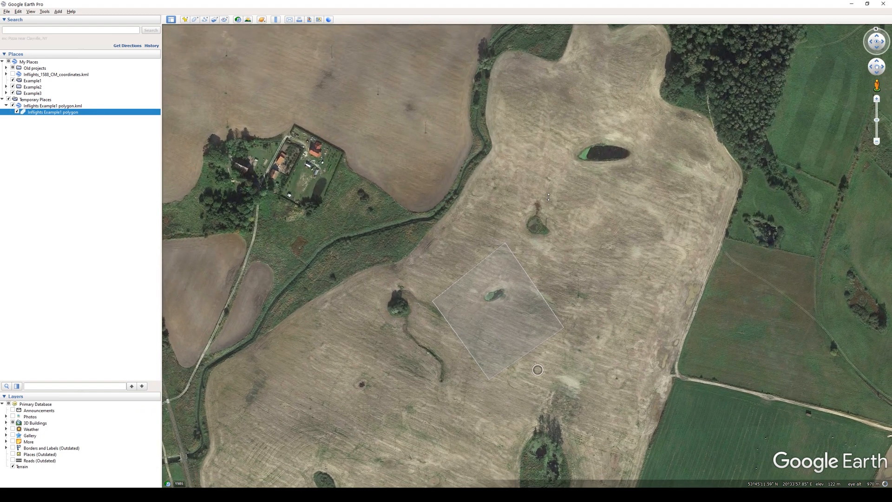
pyautogui.scroll(2, 523, 314)
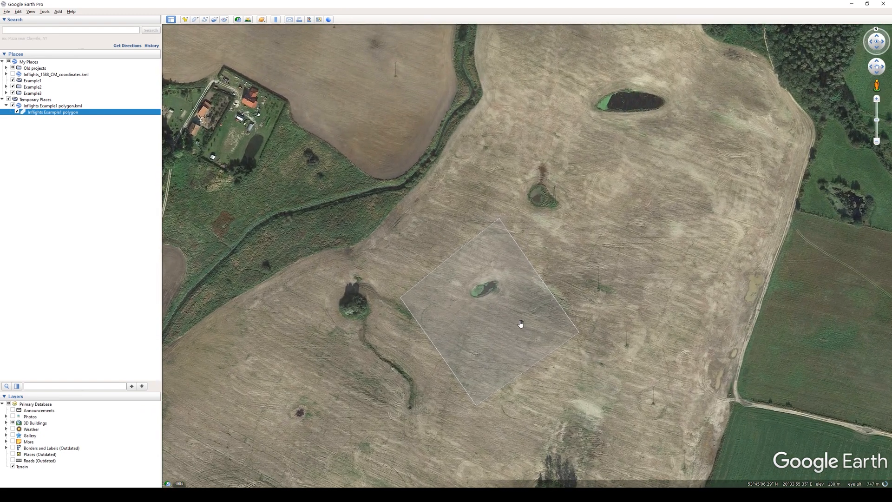
pyautogui.scroll(1, 521, 324)
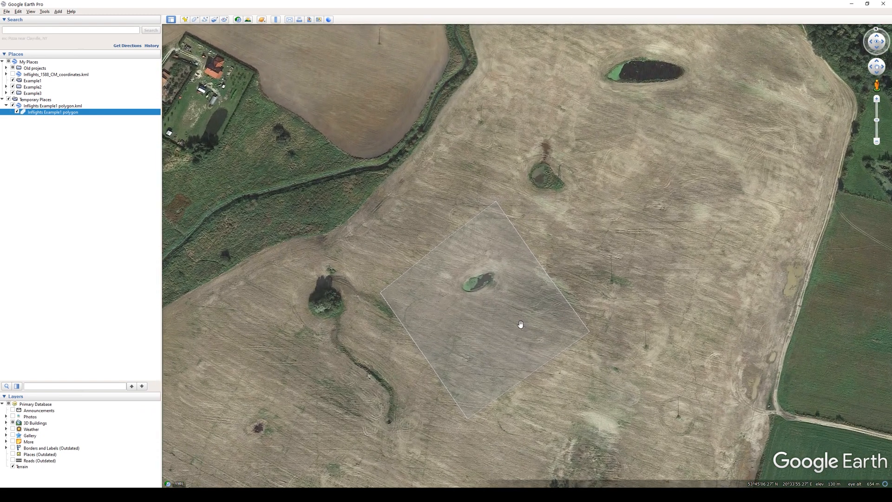
pyautogui.click(185, 20)
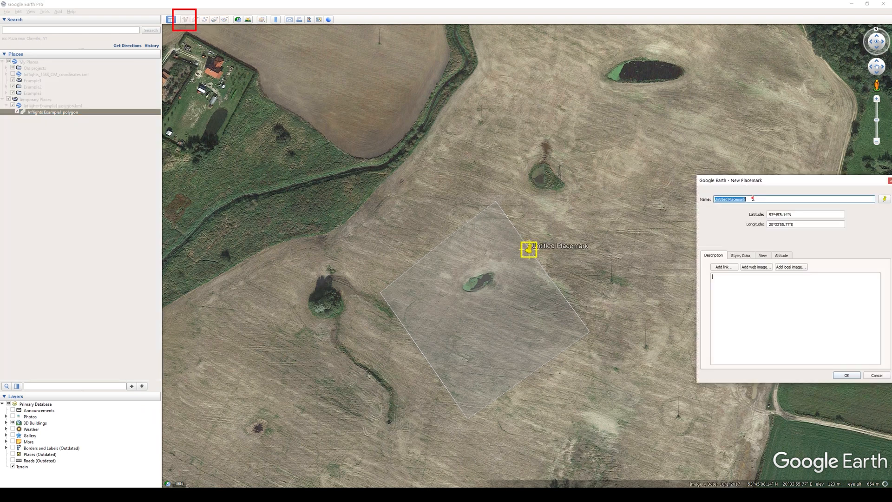
pyautogui.press('BackSpace')
pyautogui.click(530, 250)
pyautogui.moveTo(529, 251); pyautogui.dragTo(495, 208)
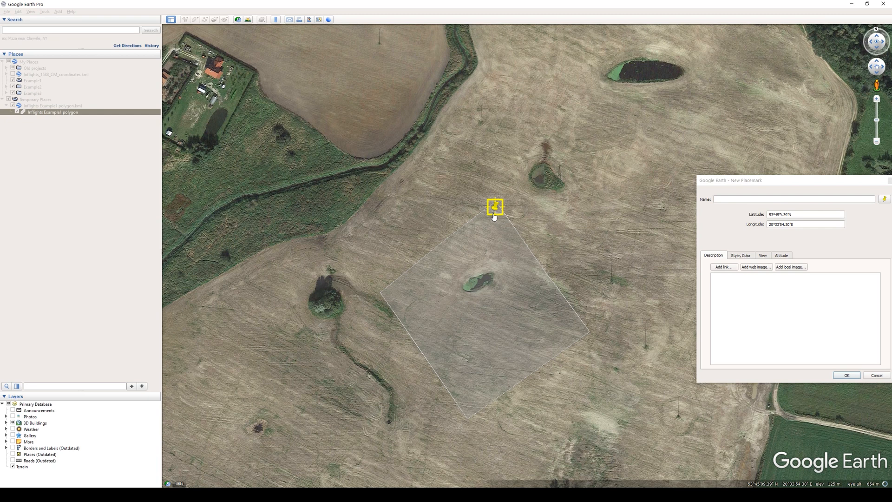
# Step: Give the placemark the target icon, realign it on the polygon's northern corner and save it
pyautogui.click(884, 200)
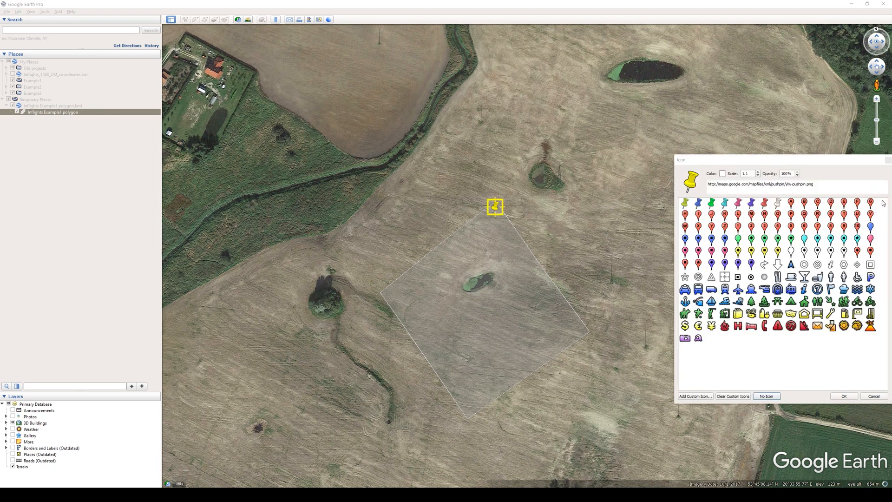
pyautogui.click(698, 278)
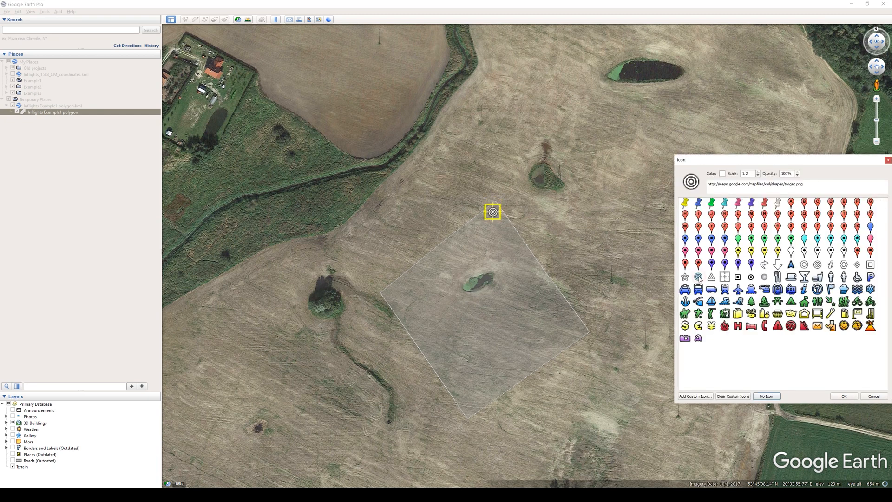
pyautogui.click(839, 396)
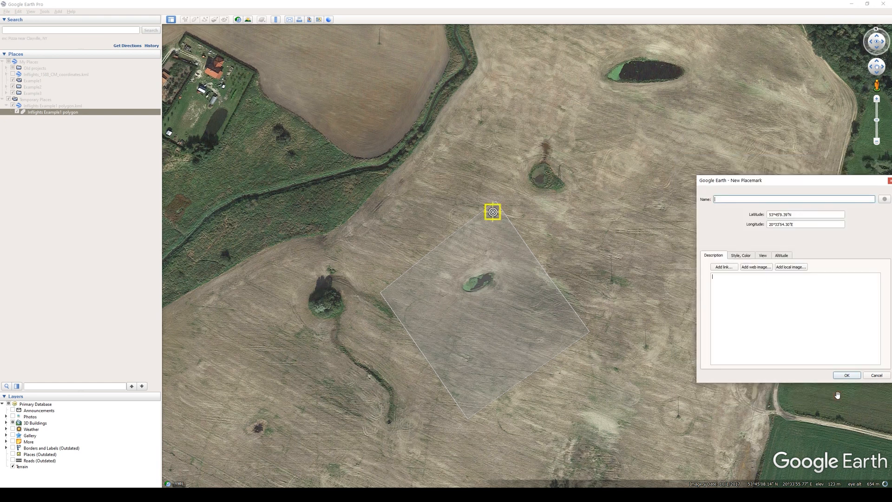
pyautogui.moveTo(493, 213); pyautogui.dragTo(497, 211)
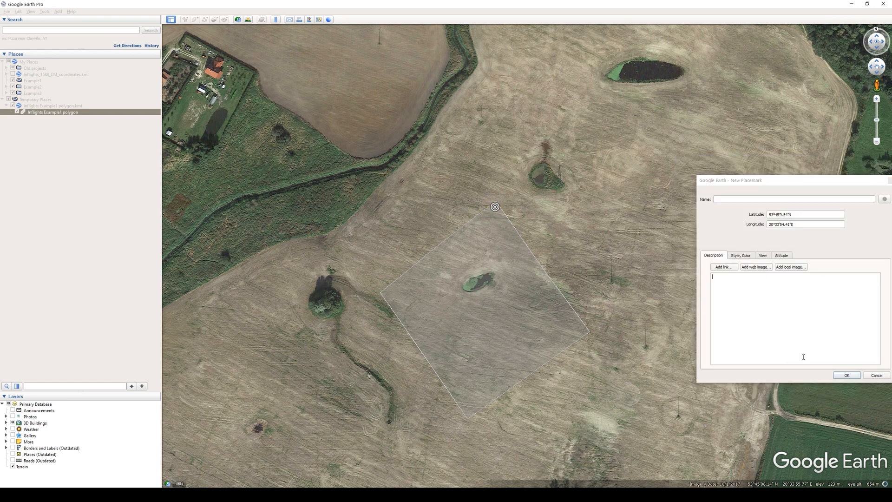
pyautogui.click(847, 375)
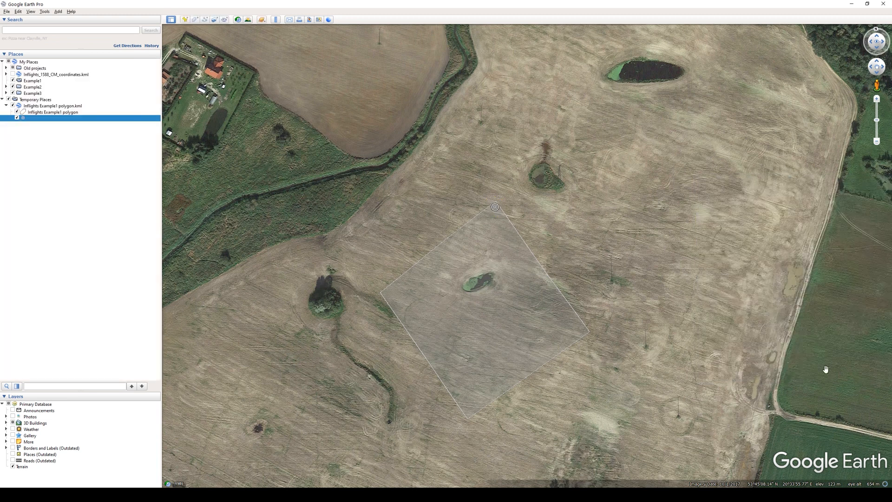
# Step: Add an unnamed target placemark at the polygon's eastern corner
pyautogui.click(183, 21)
pyautogui.press('BackSpace')
pyautogui.moveTo(529, 258); pyautogui.dragTo(584, 331)
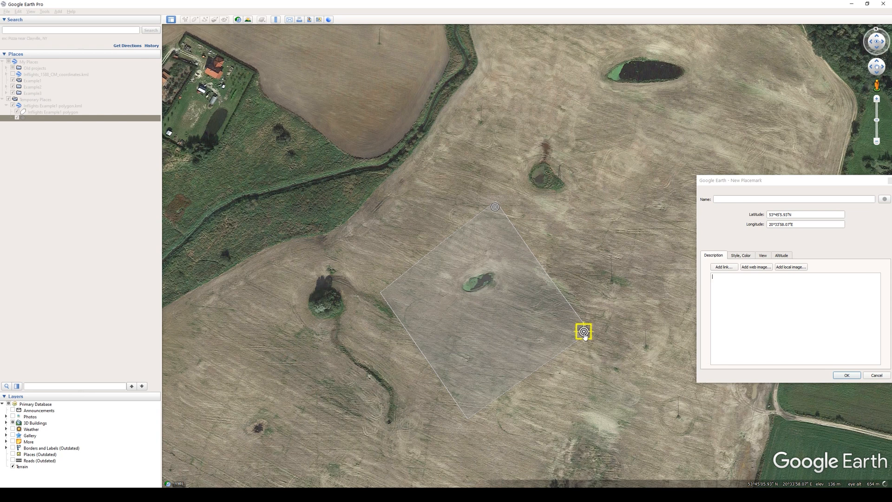
pyautogui.click(846, 376)
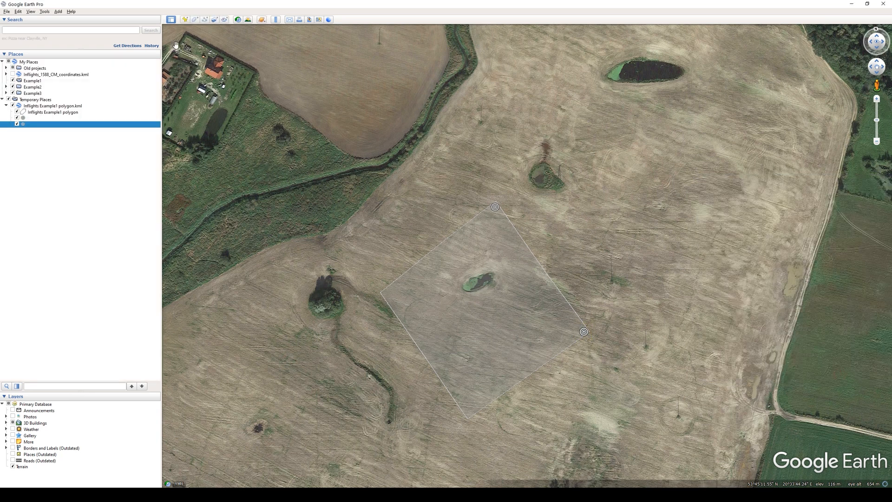
# Step: Add an unnamed target placemark at the polygon's western corner
pyautogui.click(184, 20)
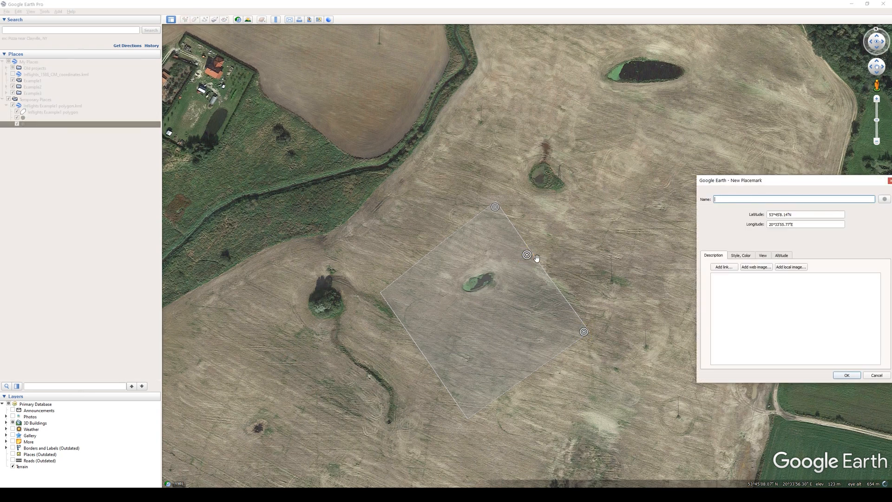
pyautogui.press('BackSpace')
pyautogui.moveTo(526, 255); pyautogui.dragTo(386, 298)
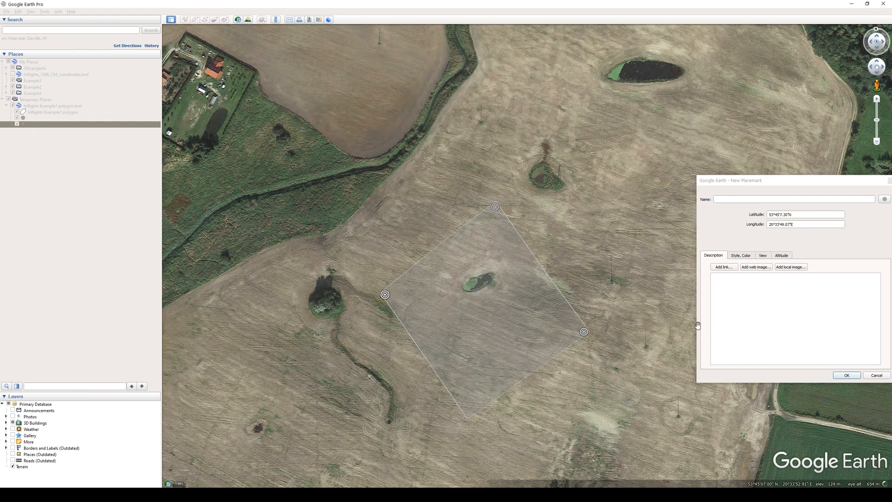
pyautogui.click(846, 375)
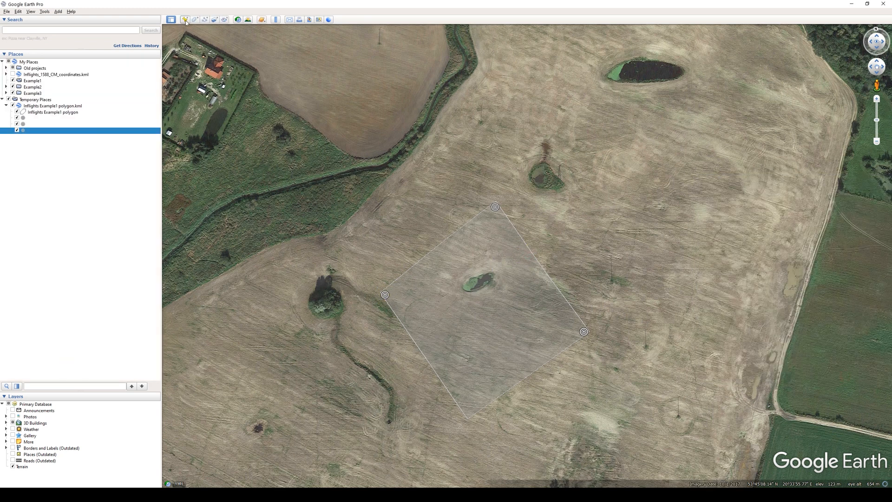
# Step: Add an unnamed target placemark at the polygon's southern corner
pyautogui.click(185, 20)
pyautogui.press('BackSpace')
pyautogui.moveTo(526, 255); pyautogui.dragTo(469, 420)
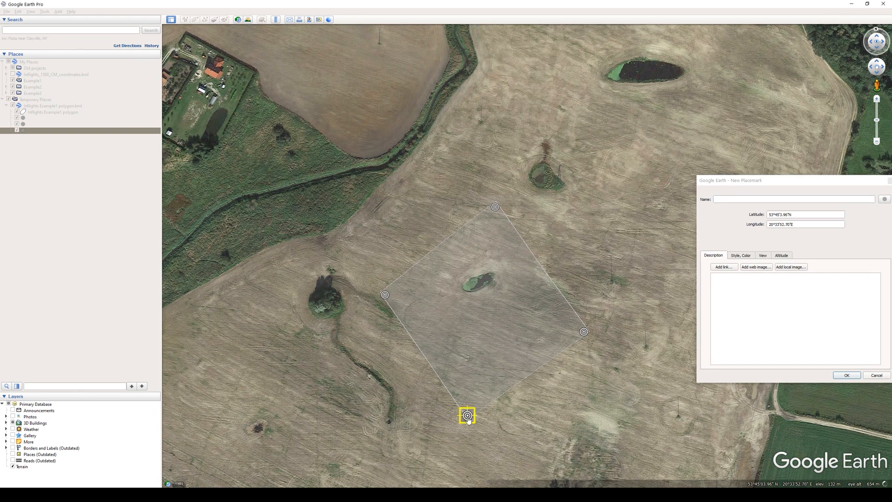
pyautogui.click(845, 375)
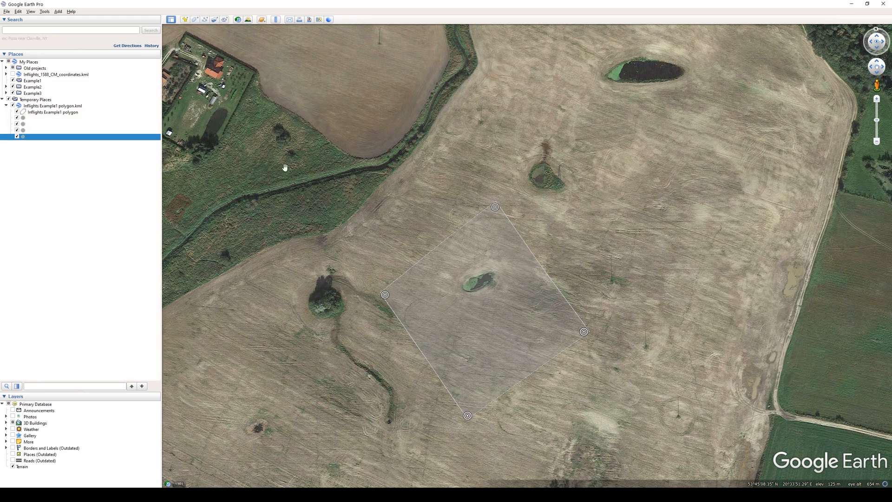
# Step: Add an unnamed target placemark near the centre of the polygon
pyautogui.click(185, 20)
pyautogui.moveTo(529, 258); pyautogui.dragTo(485, 309)
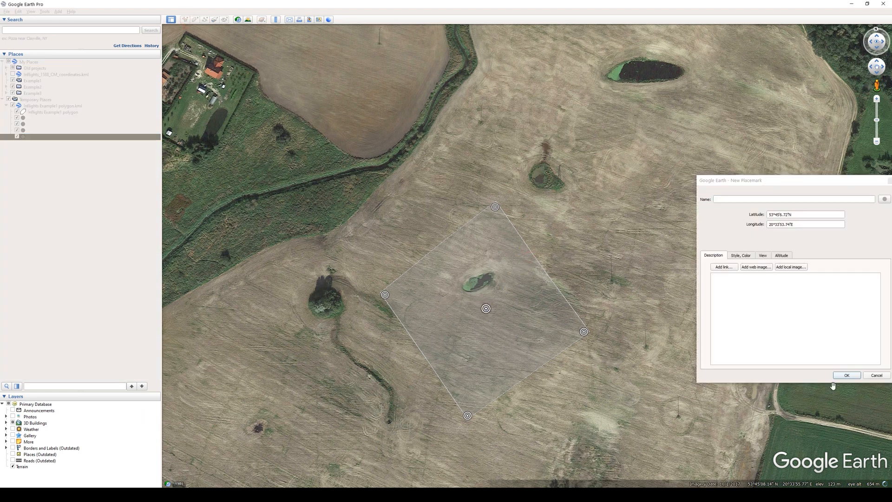
pyautogui.click(846, 375)
# Step: Save the Inflights Example1 polygon.kml place with its placemarks to the desktop as the KML file "Inflights Example1 polygon"
pyautogui.scroll(2, 517, 374)
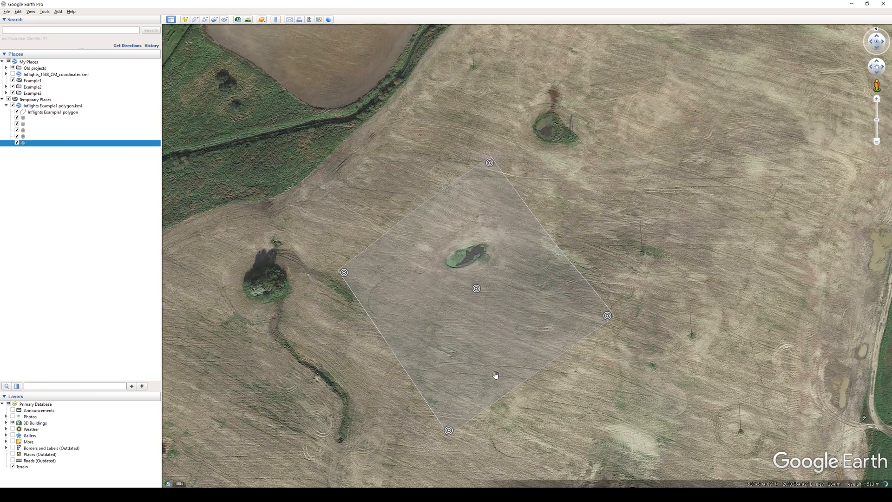
pyautogui.scroll(1, 495, 375)
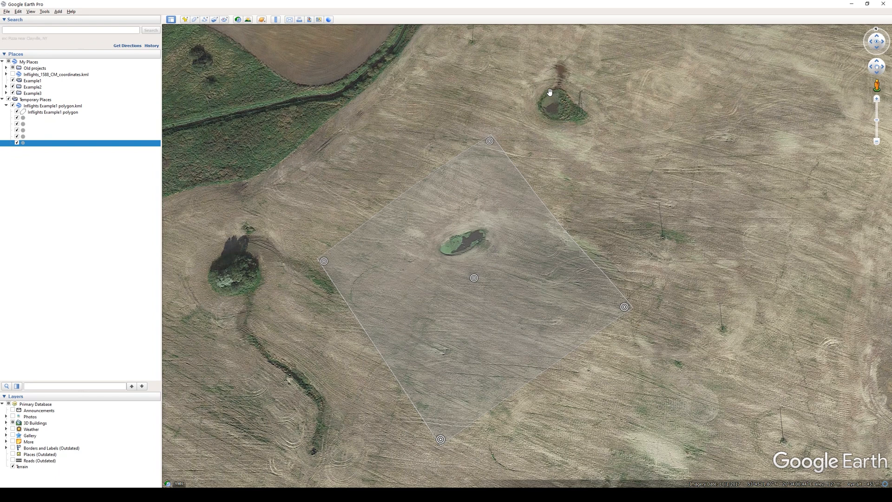
pyautogui.rightClick(41, 107)
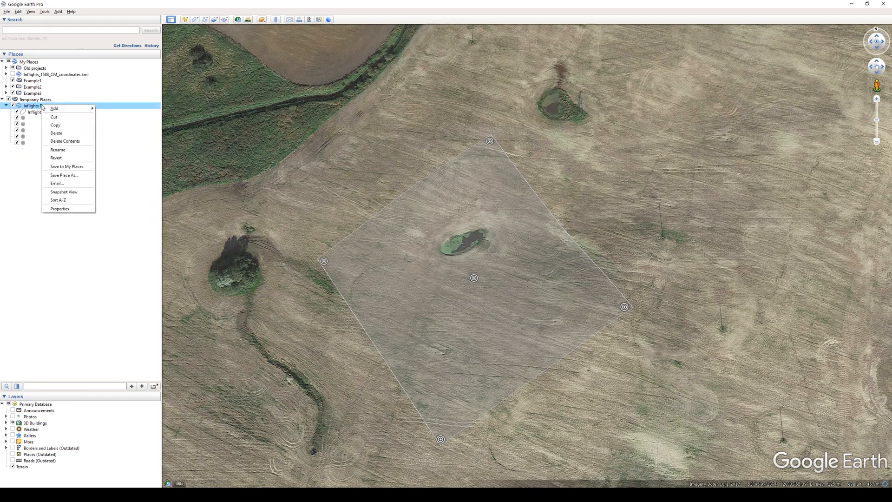
pyautogui.click(66, 175)
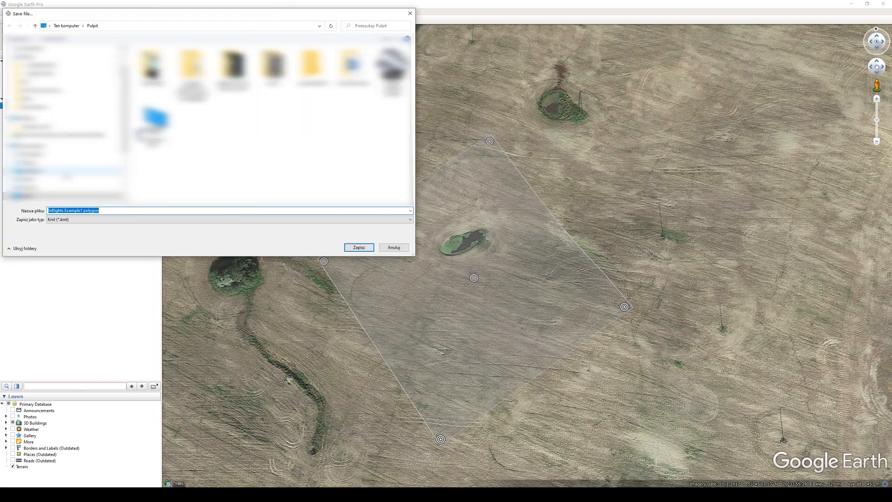
pyautogui.click(31, 62)
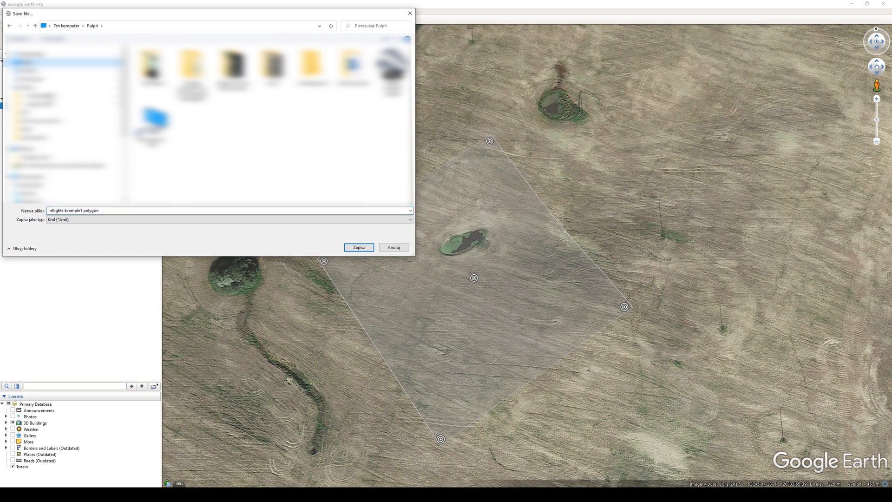
pyautogui.click(105, 211)
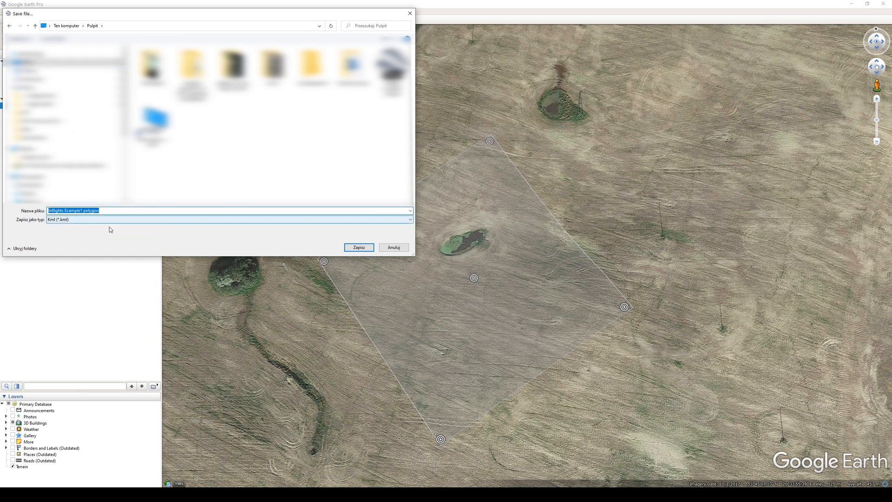
pyautogui.click(356, 248)
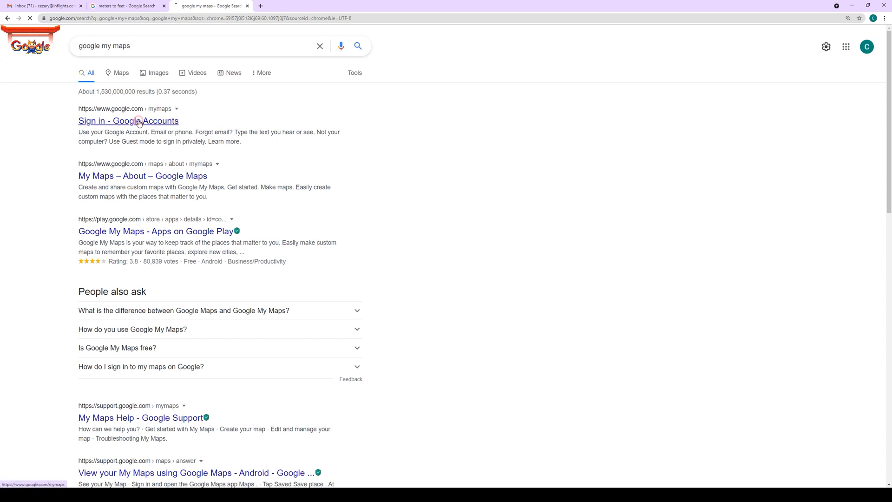
# Step: Switch to Google My Maps in the browser from the search results and create a new map
pyautogui.click(139, 122)
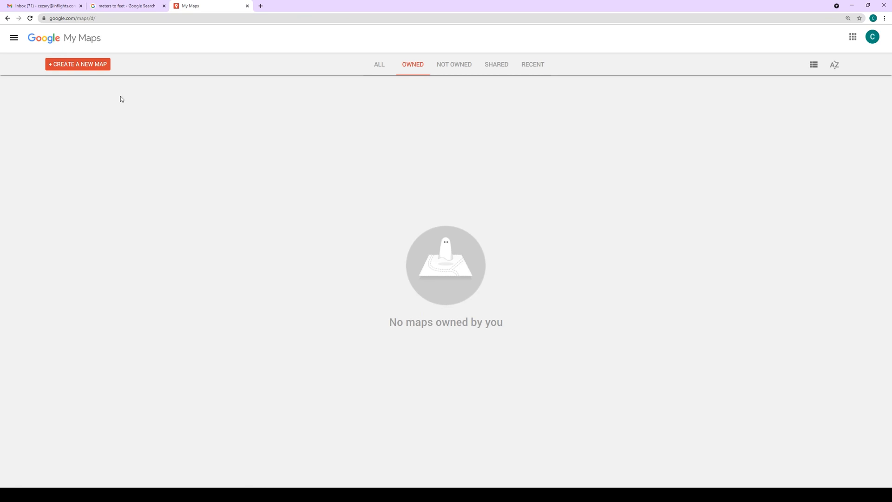
pyautogui.click(105, 69)
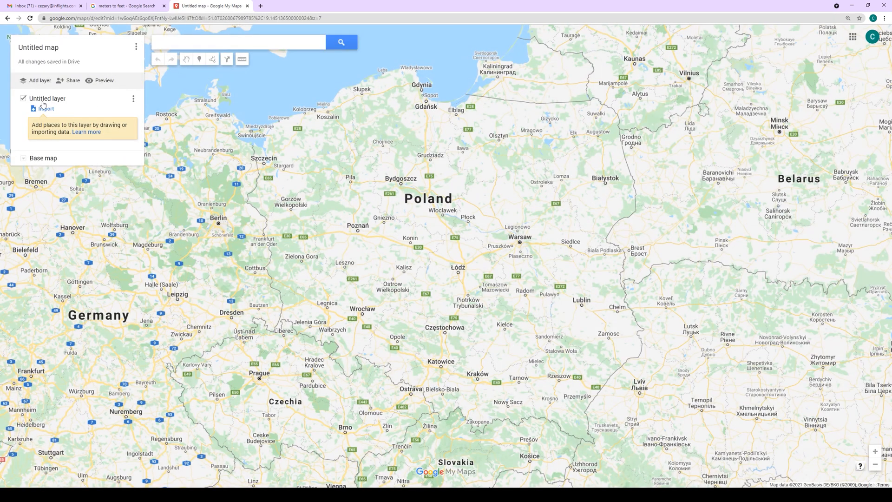
# Step: Import the Inflights Example1 polygon.kml file from the desktop into the map's untitled layer
pyautogui.click(44, 110)
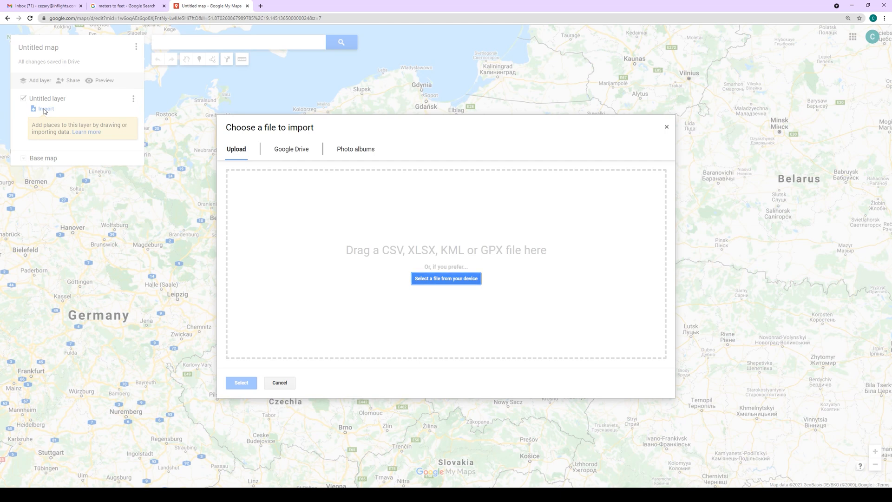
pyautogui.click(439, 281)
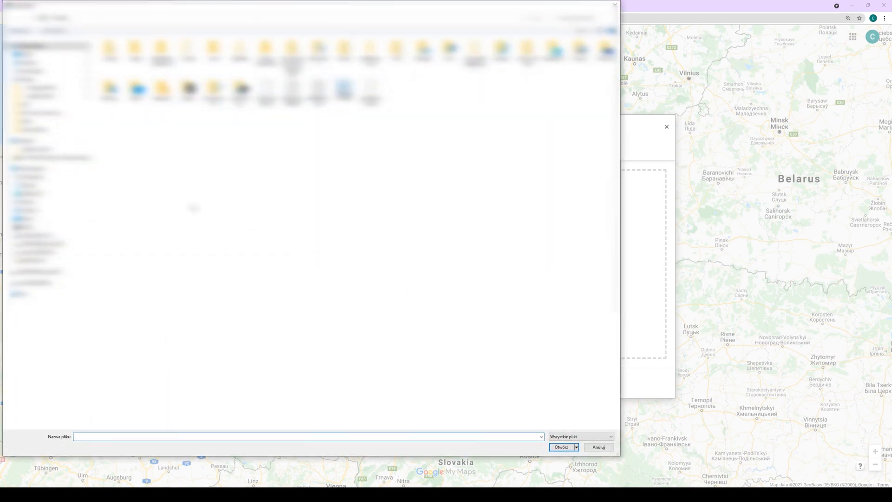
pyautogui.click(34, 55)
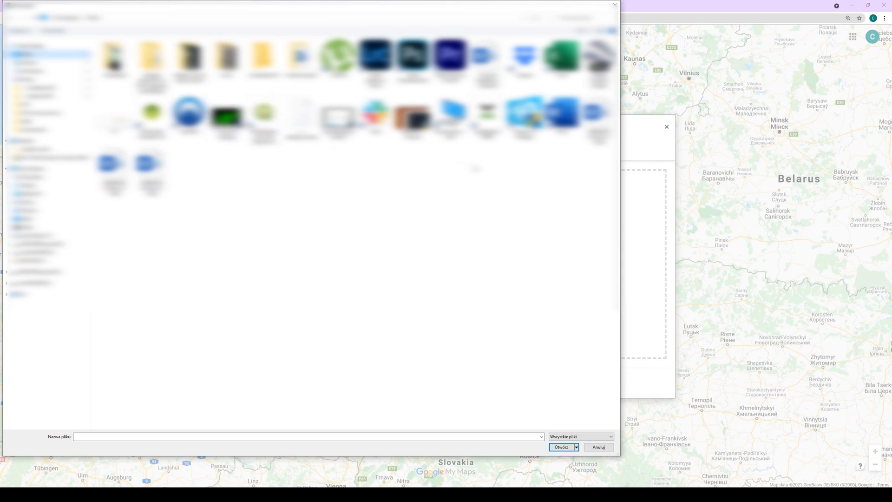
pyautogui.doubleClick(599, 58)
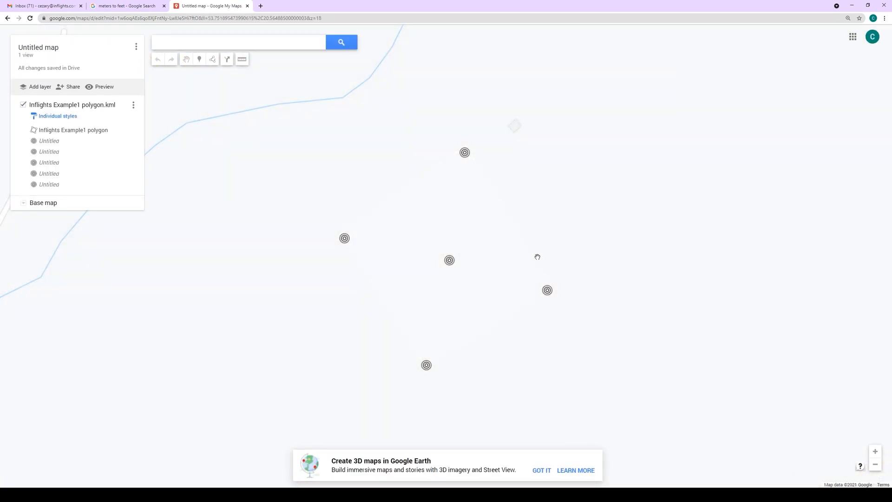
pyautogui.scroll(-2, 499, 266)
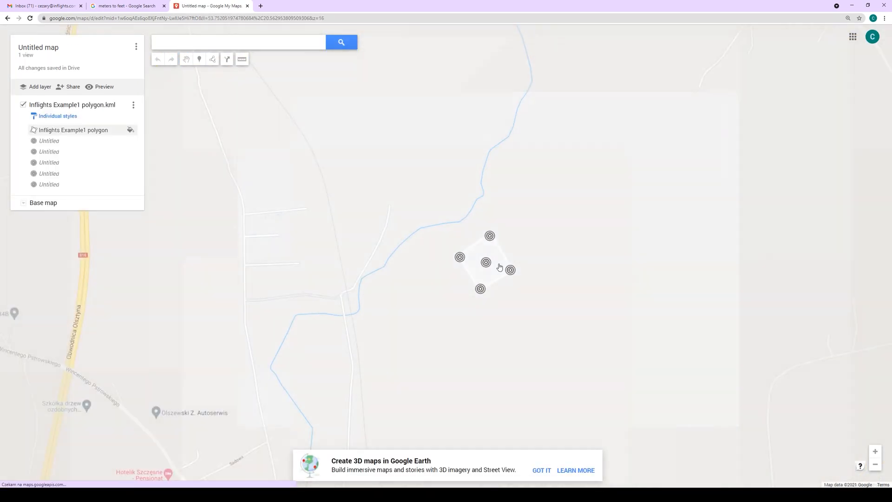
pyautogui.moveTo(499, 266); pyautogui.dragTo(405, 299)
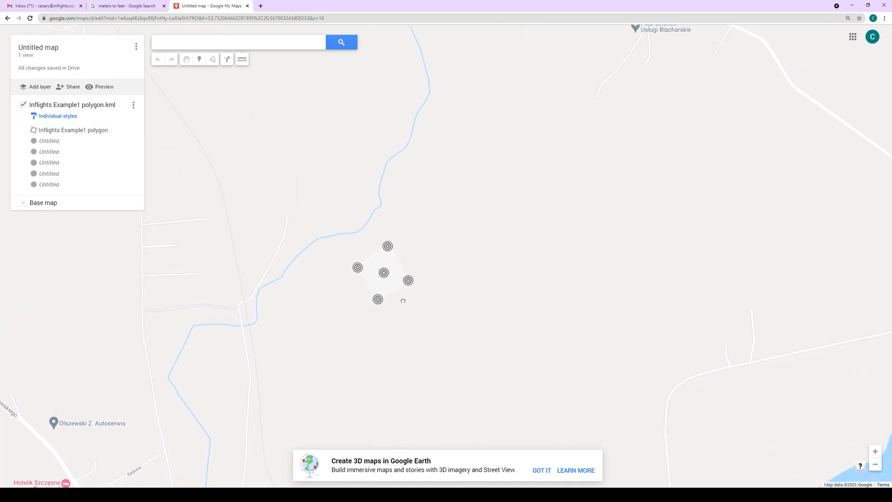
pyautogui.scroll(-1, 403, 300)
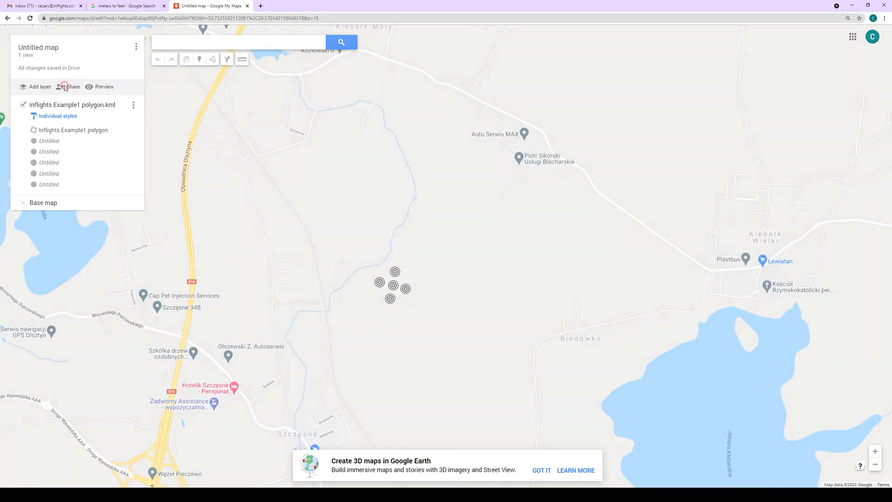
# Step: Start sharing the untitled map and give it the title Example1
pyautogui.click(65, 86)
pyautogui.click(399, 260)
pyautogui.write('Example1')
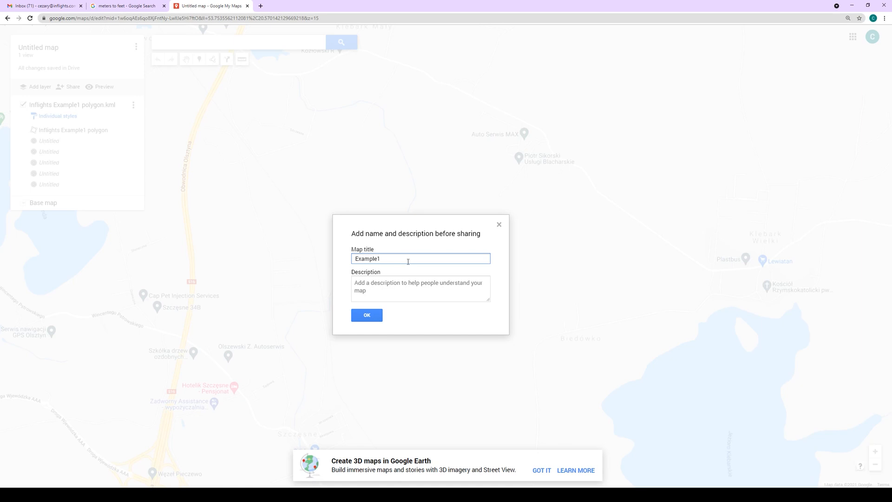
pyautogui.click(377, 315)
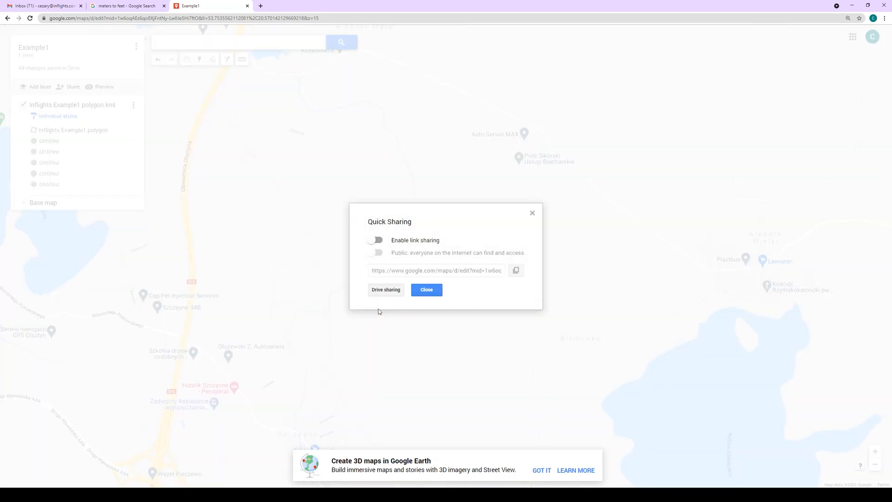
# Step: Enable link sharing for the Example1 map and copy its share link
pyautogui.click(378, 241)
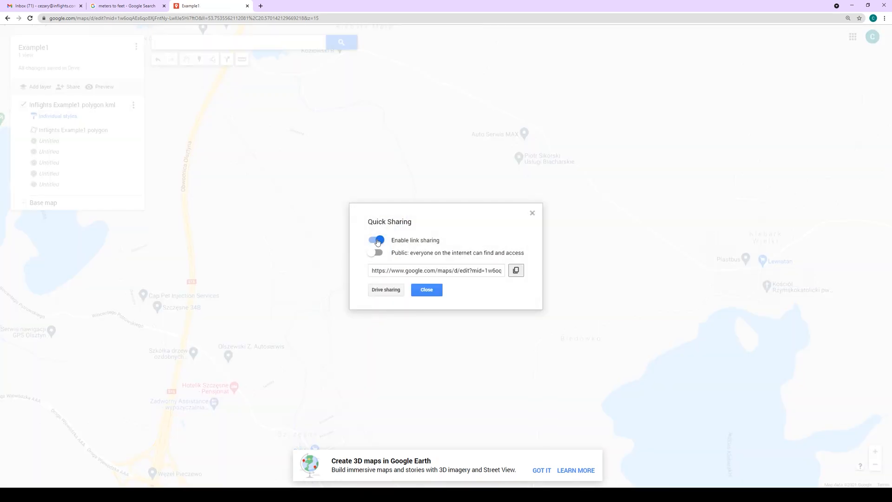
pyautogui.click(516, 271)
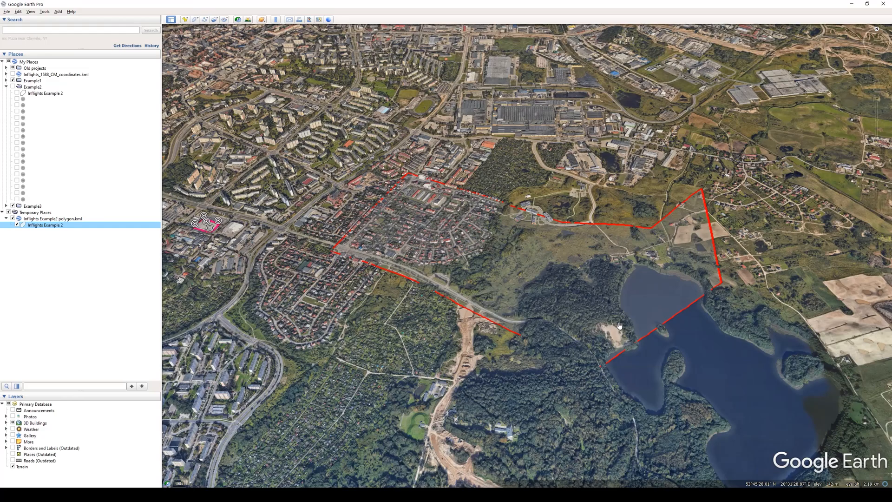
# Step: Switch to Google Earth, examine the Inflights Example 2 polygon from several angles and reset the view's tilt and compass
pyautogui.scroll(3, 613, 320)
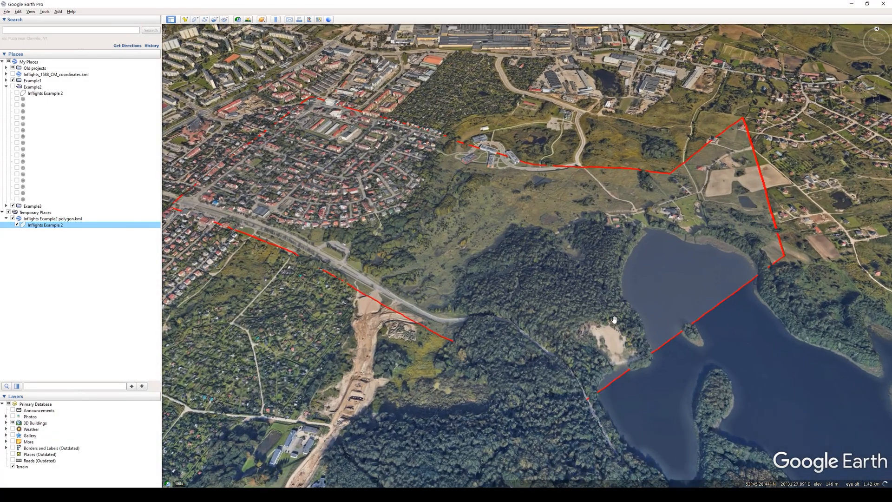
pyautogui.moveTo(652, 269); pyautogui.dragTo(642, 310)
pyautogui.moveTo(642, 310); pyautogui.dragTo(578, 316, button='middle')
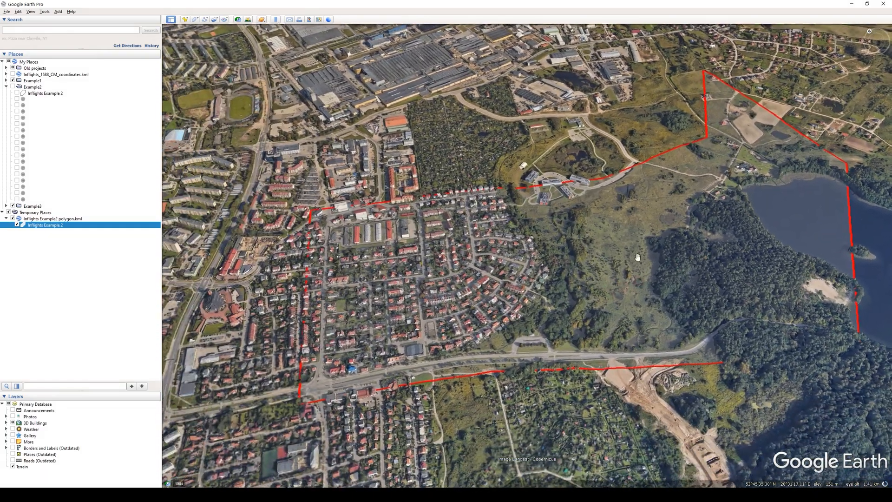
pyautogui.moveTo(637, 257); pyautogui.dragTo(685, 263, button='middle')
pyautogui.moveTo(684, 263); pyautogui.dragTo(664, 224)
pyautogui.moveTo(664, 224); pyautogui.dragTo(511, 238, button='middle')
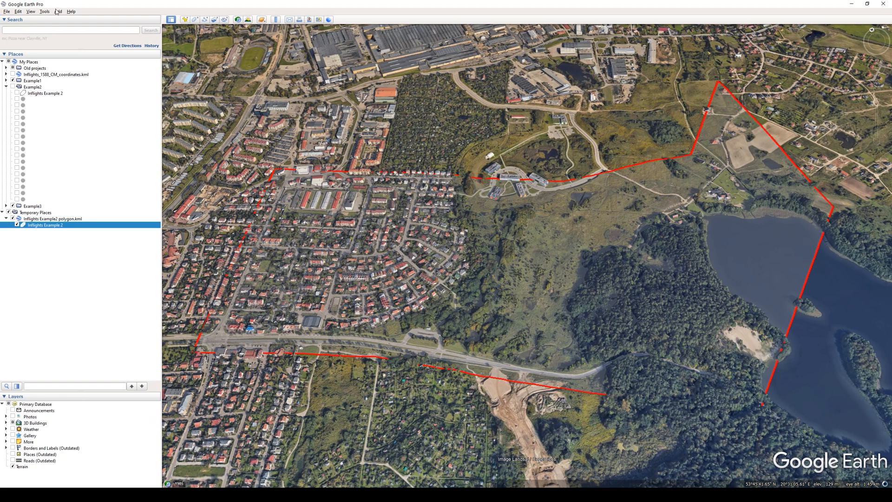
pyautogui.click(56, 11)
pyautogui.moveTo(58, 134)
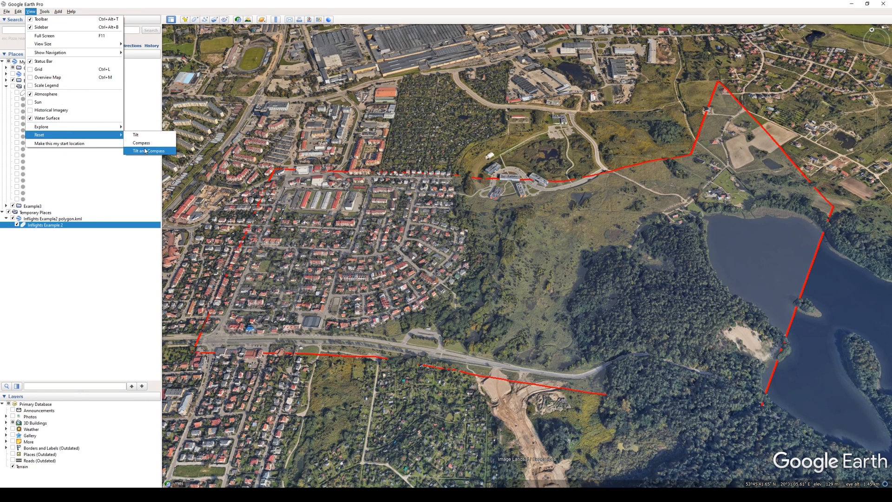
pyautogui.click(145, 151)
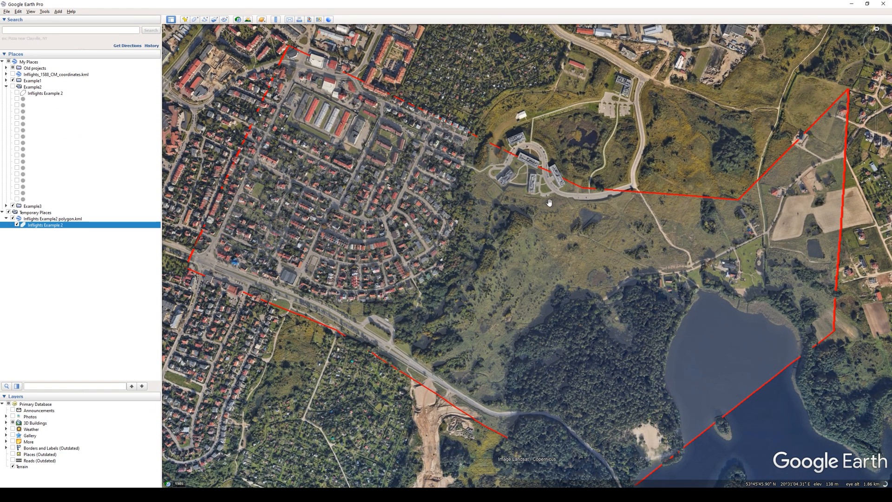
# Step: Add an unnamed target placemark just inside the polygon's northeastern corner, at about 53°45'57"N, 20°31'57"E
pyautogui.moveTo(549, 202); pyautogui.dragTo(494, 196)
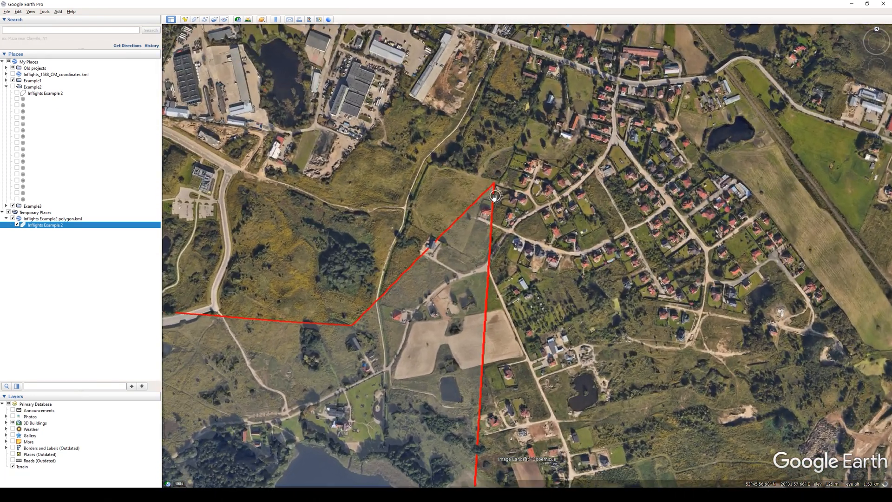
pyautogui.scroll(5, 495, 196)
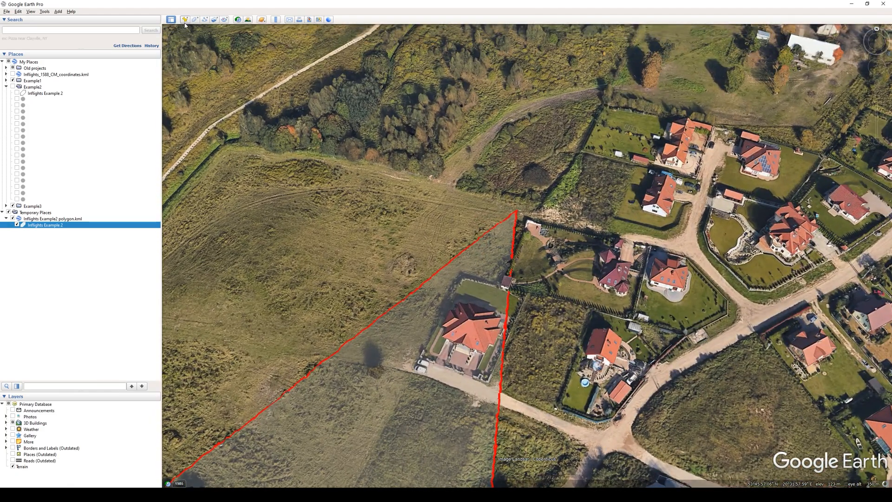
pyautogui.click(185, 23)
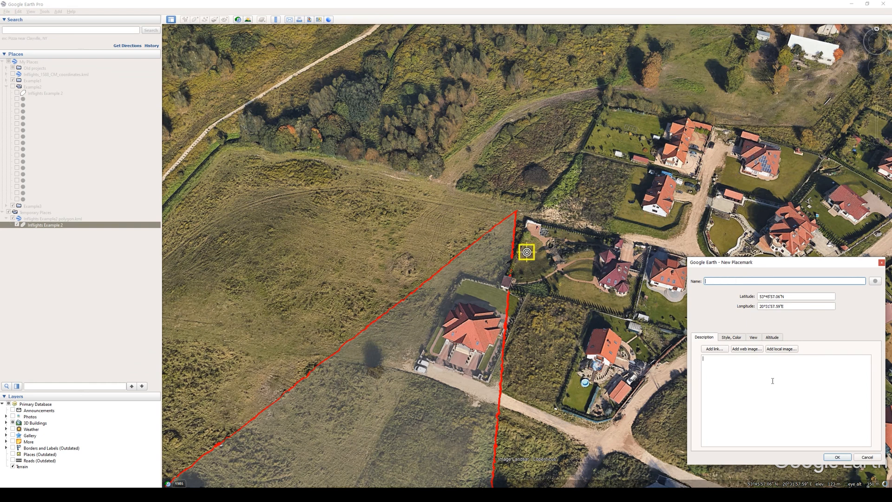
pyautogui.moveTo(526, 255); pyautogui.dragTo(504, 233)
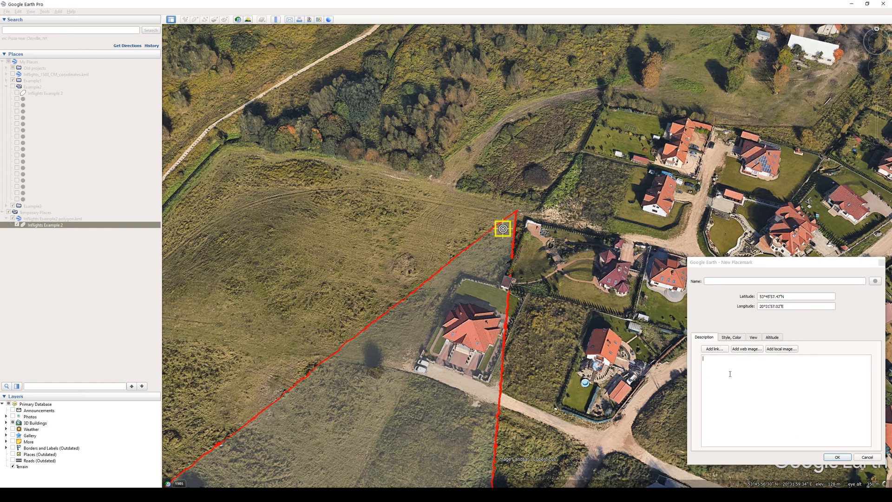
pyautogui.click(836, 457)
# Step: Add an unnamed target placemark where the polygon's northern edge meets the dirt track, close to its inward corner
pyautogui.moveTo(287, 376); pyautogui.dragTo(643, 193)
pyautogui.scroll(-4, 643, 192)
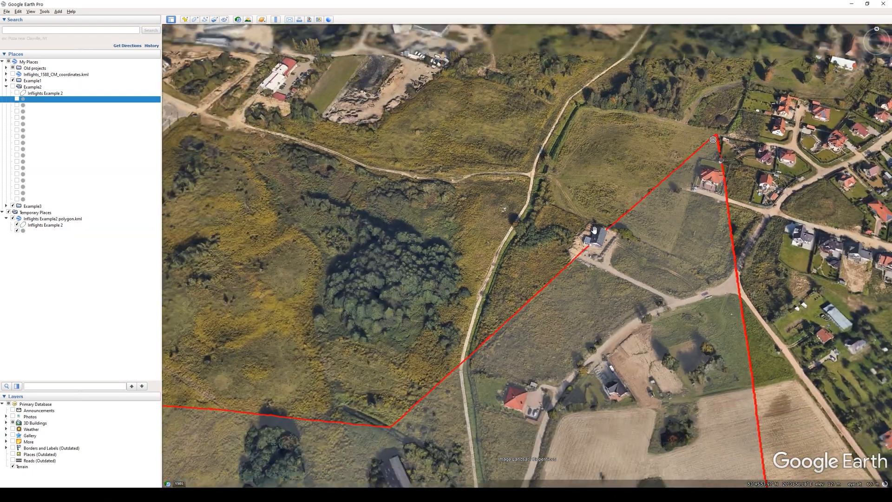
pyautogui.scroll(-4, 594, 230)
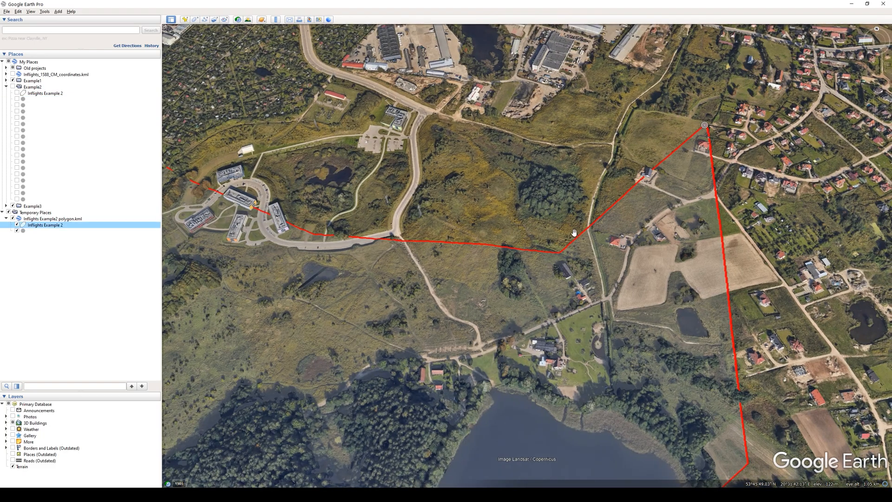
pyautogui.scroll(5, 574, 232)
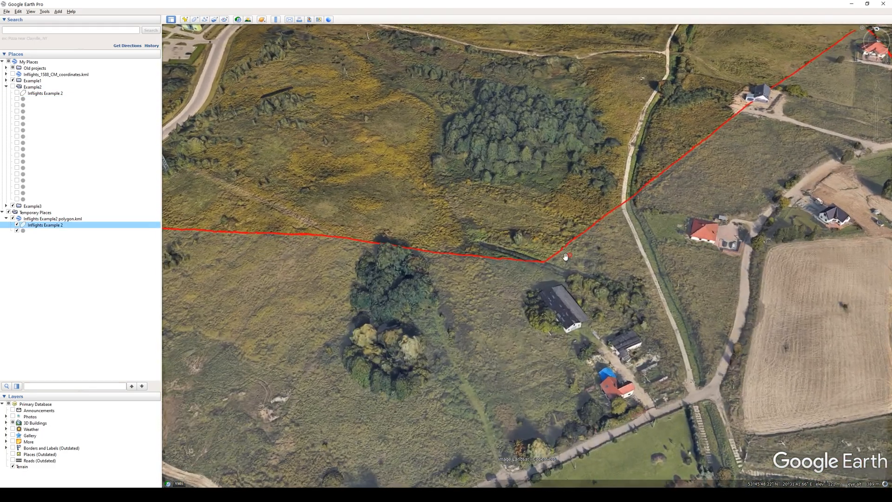
pyautogui.moveTo(565, 257); pyautogui.dragTo(422, 333)
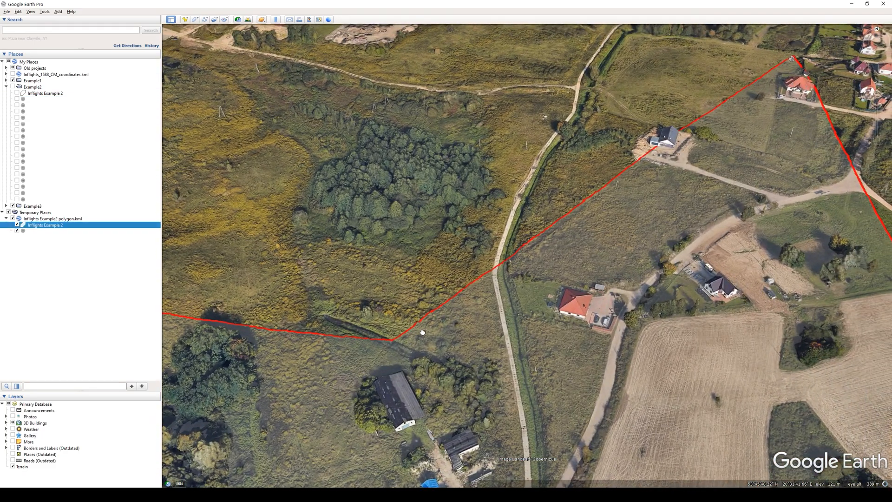
pyautogui.click(185, 20)
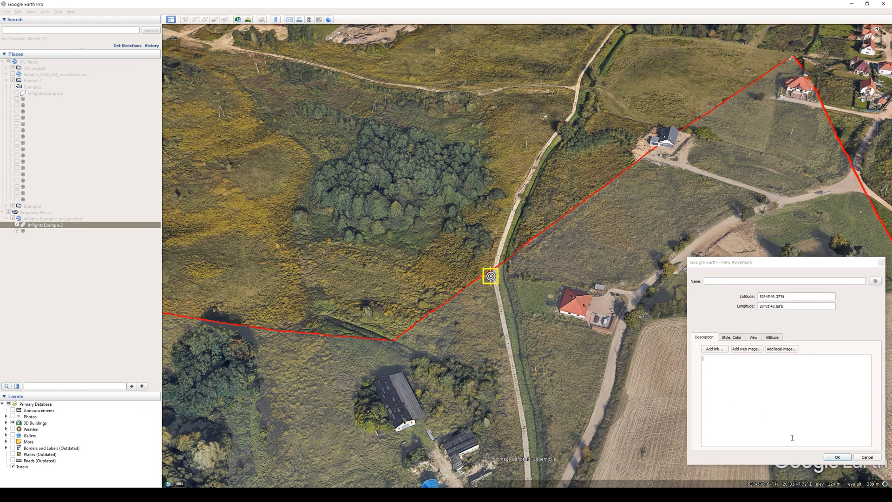
pyautogui.click(836, 458)
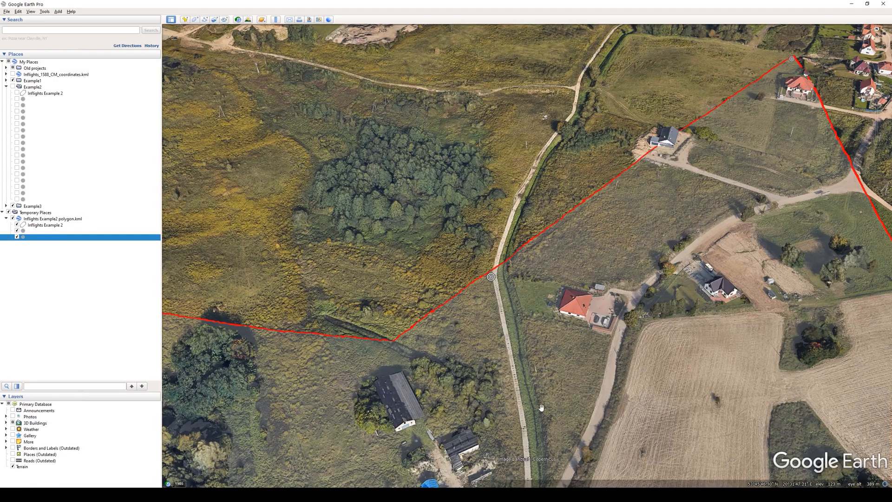
# Step: Add an unnamed target placemark on the street junction inside the polygon's northwestern corner, at about 53°46'0"N, 20°30'35"E
pyautogui.scroll(-3, 475, 288)
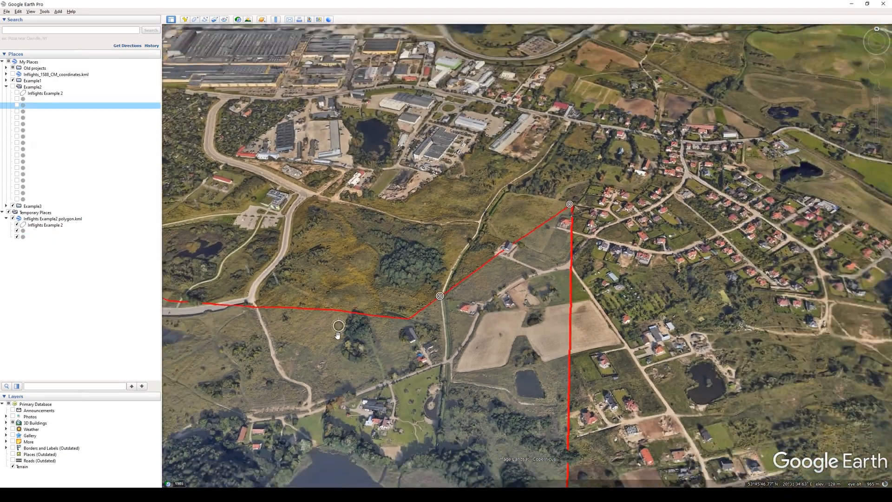
pyautogui.scroll(-2, 412, 327)
pyautogui.press('Down')
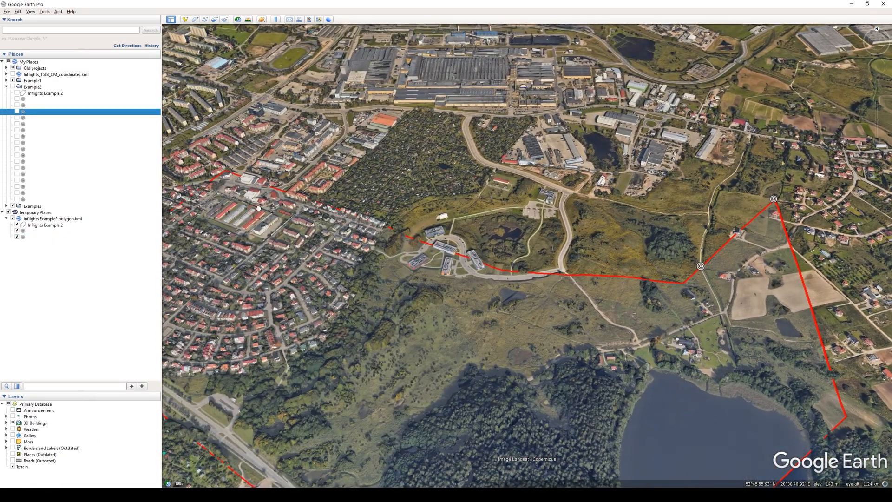
pyautogui.scroll(4, 497, 279)
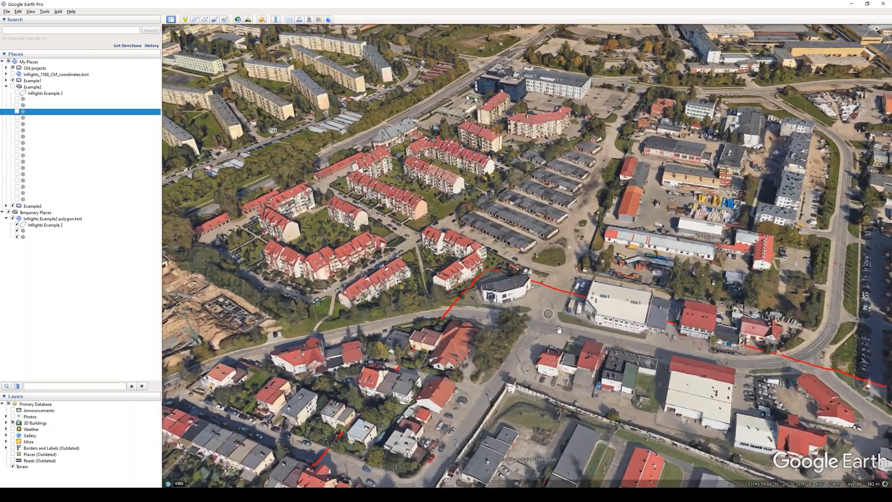
pyautogui.moveTo(559, 325); pyautogui.dragTo(402, 257, button='middle')
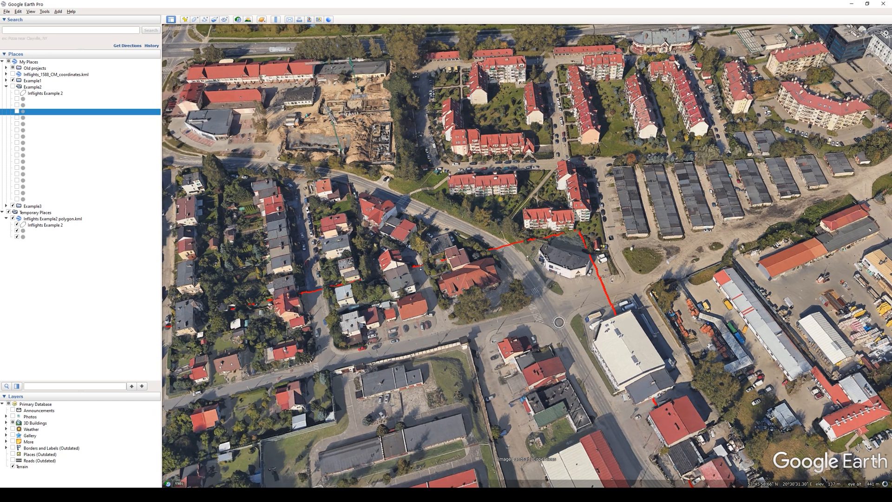
pyautogui.click(185, 20)
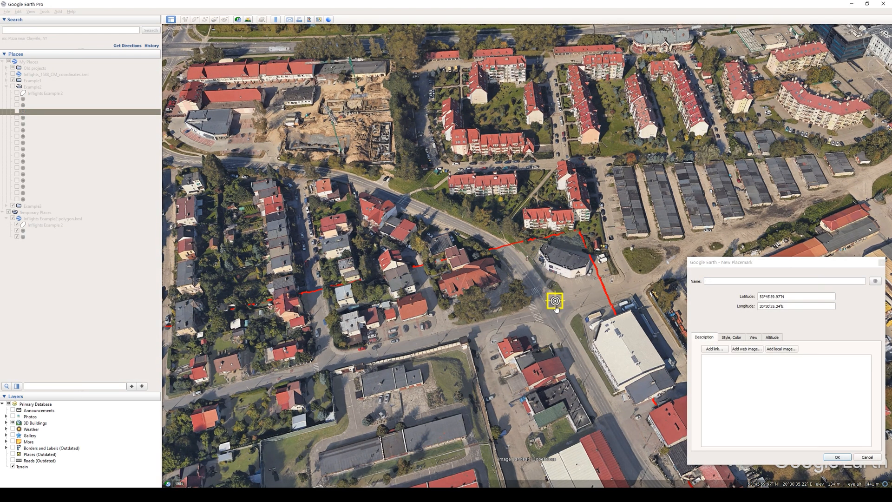
pyautogui.click(837, 457)
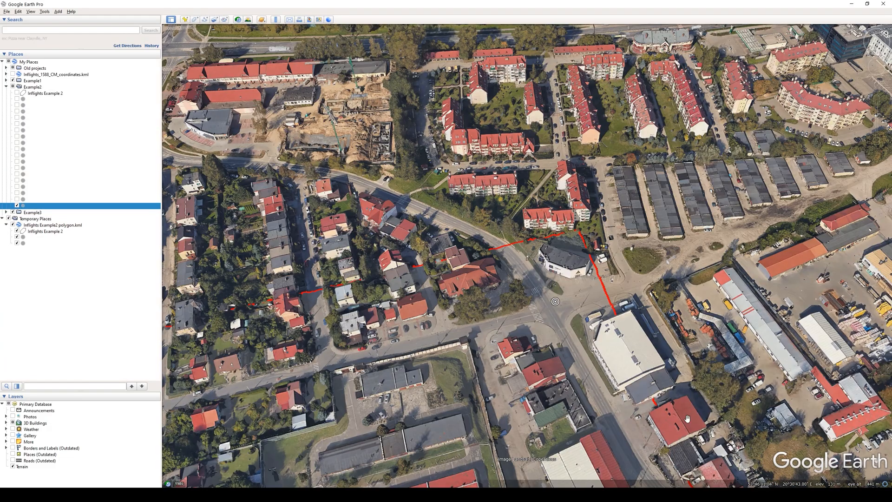
# Step: Reposition the northwestern junction placemark slightly, to 53°46'0.11"N, 20°30'35.16"E
pyautogui.moveTo(539, 354); pyautogui.dragTo(641, 384, button='middle')
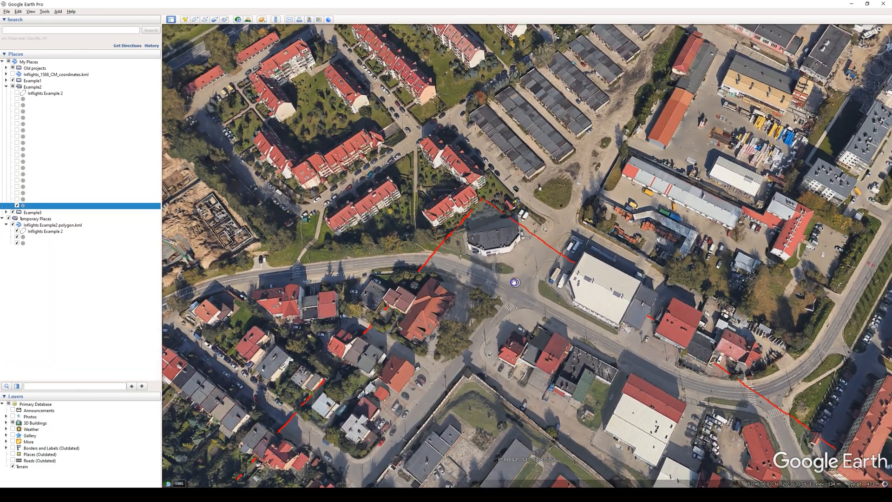
pyautogui.click(532, 370)
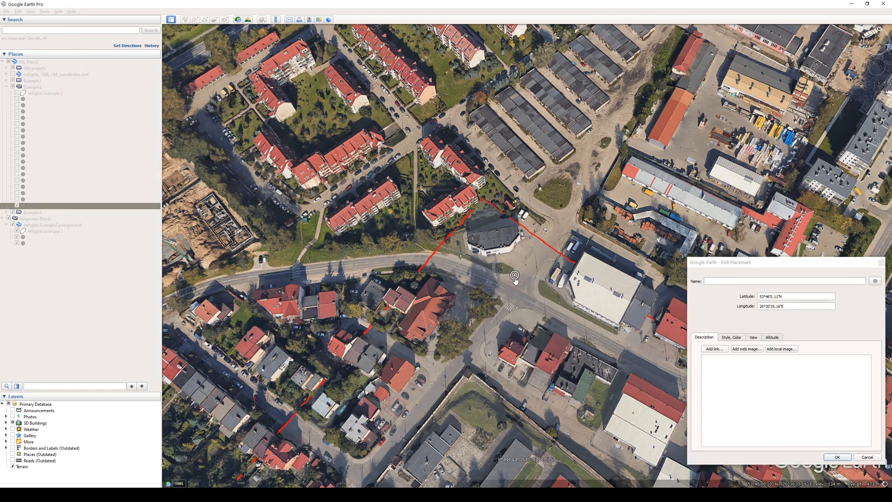
pyautogui.click(836, 457)
# Step: Move the northwestern placemark into Inflights Example2 polygon.kml and add an unnamed target placemark on the road junction at the polygon's southwestern corner
pyautogui.scroll(-3, 537, 282)
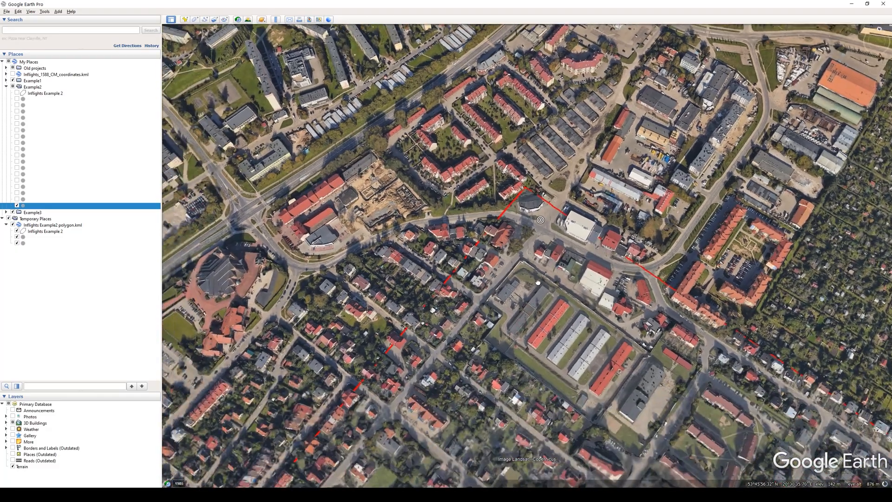
pyautogui.moveTo(538, 282); pyautogui.dragTo(618, 79)
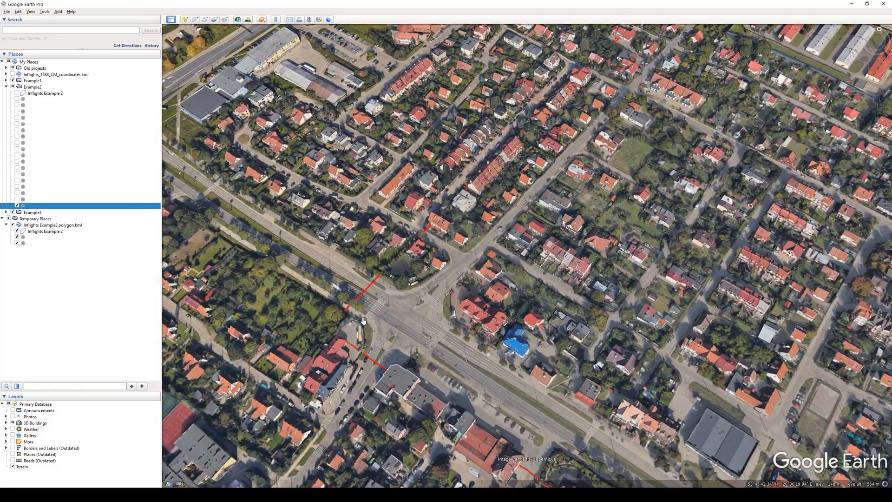
pyautogui.click(186, 19)
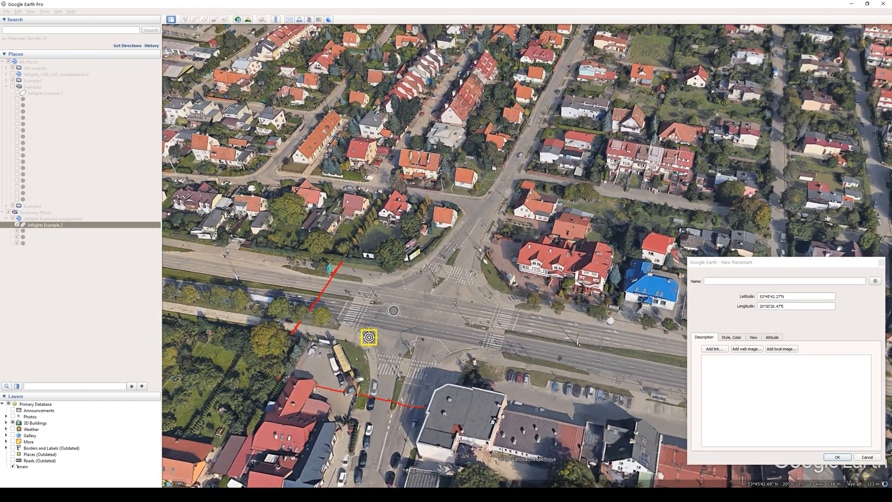
pyautogui.click(827, 436)
pyautogui.click(838, 457)
# Step: Add an unnamed target placemark on the polygon's southern edge, just before it reaches the forest east of the earthworks
pyautogui.scroll(-5, 742, 406)
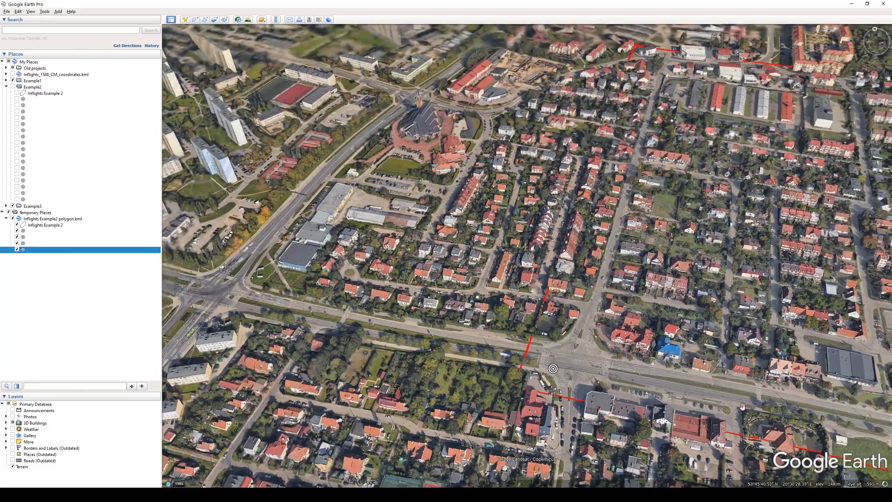
pyautogui.moveTo(742, 407); pyautogui.dragTo(551, 377)
pyautogui.scroll(-5, 596, 375)
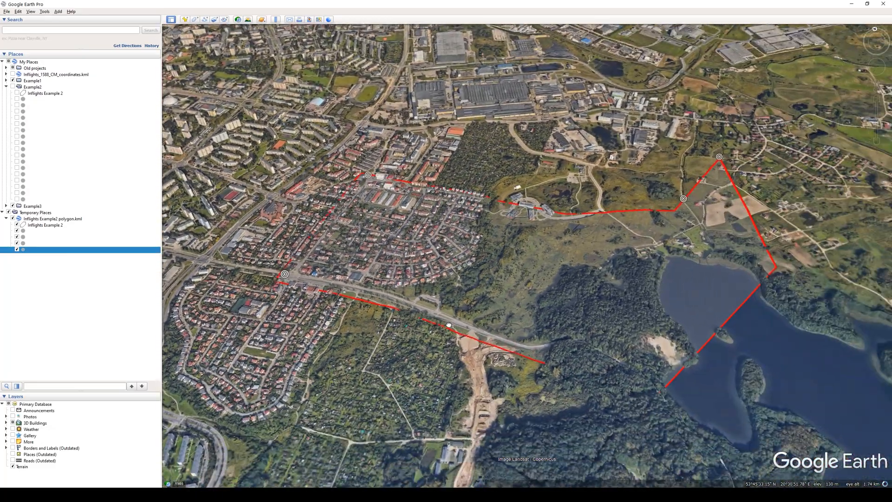
pyautogui.scroll(5, 550, 377)
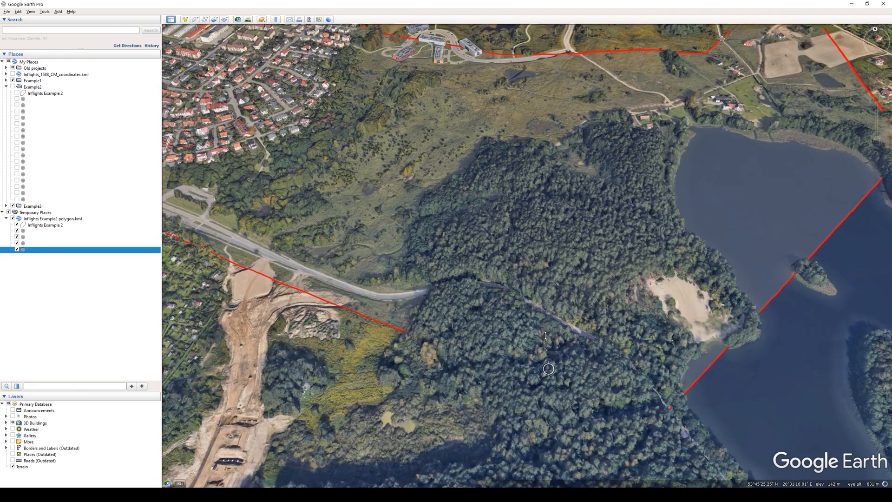
pyautogui.scroll(-5, 545, 314)
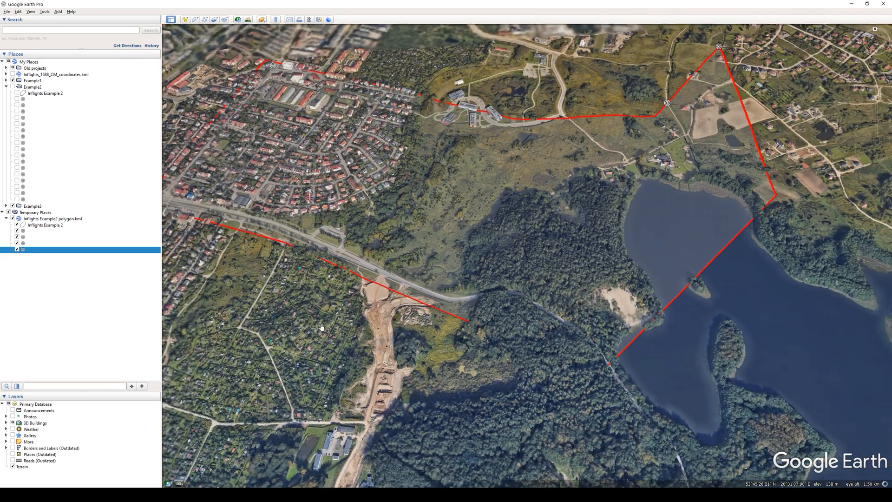
pyautogui.click(19, 125)
pyautogui.scroll(6, 467, 325)
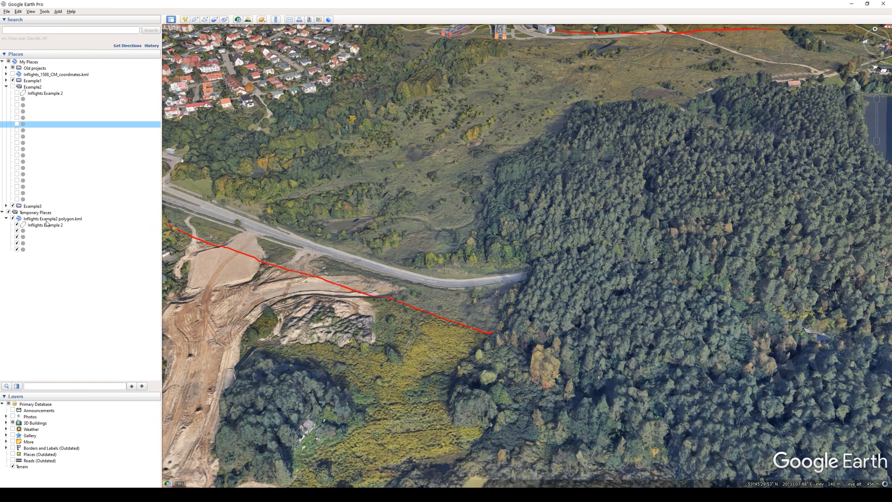
pyautogui.click(45, 219)
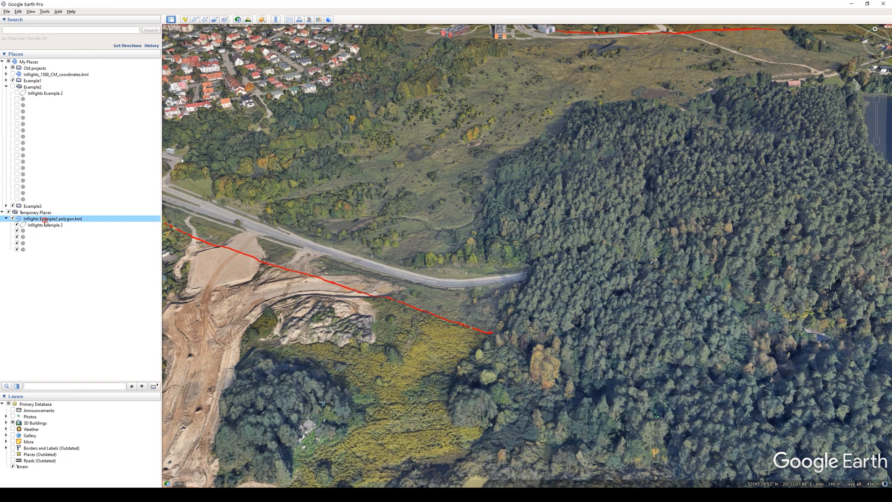
pyautogui.click(185, 20)
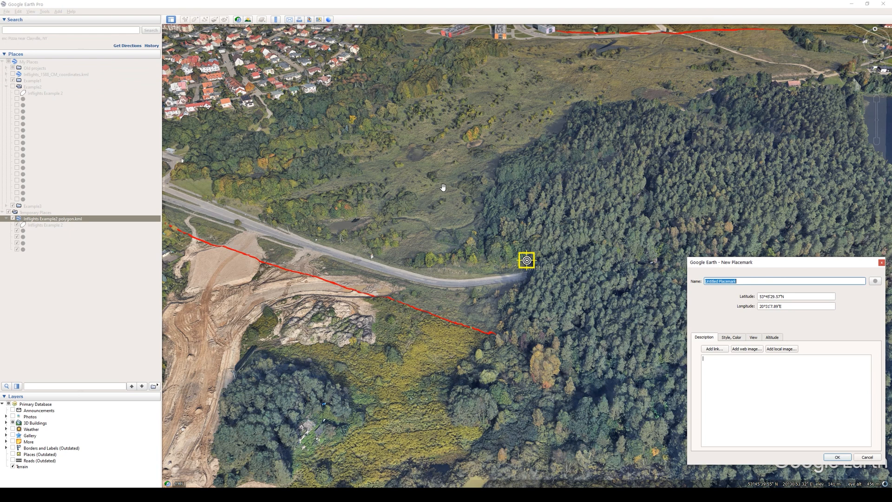
pyautogui.moveTo(527, 267); pyautogui.dragTo(448, 320)
pyautogui.click(837, 457)
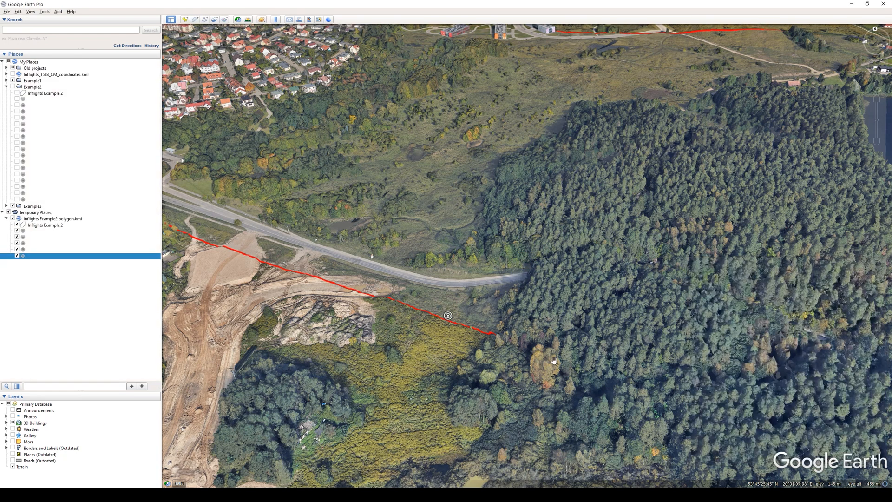
# Step: Add an unnamed target placemark in the field at the polygon's eastern corner above the lake, at 53°45'36.33"N, 20°31'54.73"E
pyautogui.scroll(-5, 554, 360)
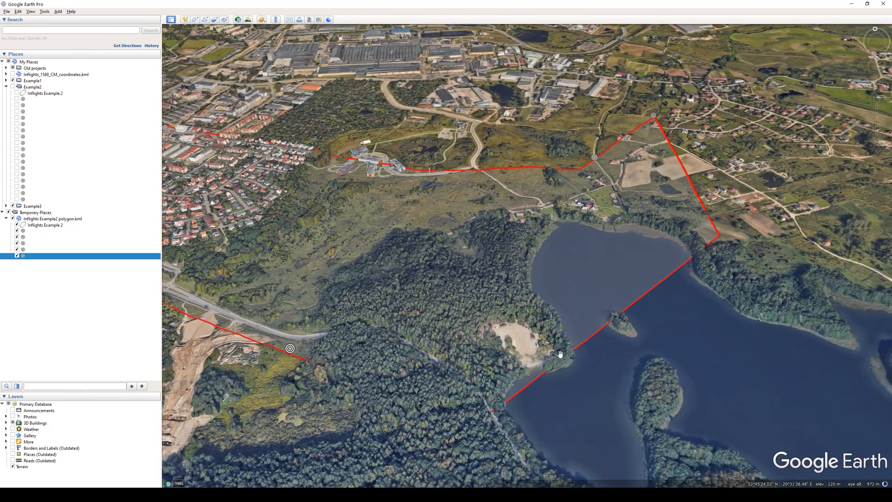
pyautogui.moveTo(560, 354); pyautogui.dragTo(566, 248, button='middle')
pyautogui.moveTo(678, 192); pyautogui.dragTo(497, 292)
pyautogui.click(60, 219)
pyautogui.scroll(4, 550, 275)
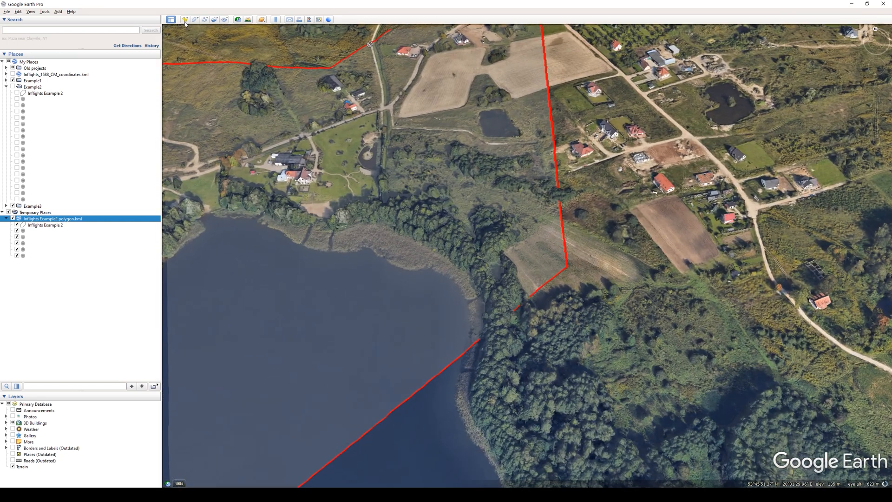
pyautogui.click(185, 19)
pyautogui.press('BackSpace')
pyautogui.moveTo(526, 251); pyautogui.dragTo(561, 262)
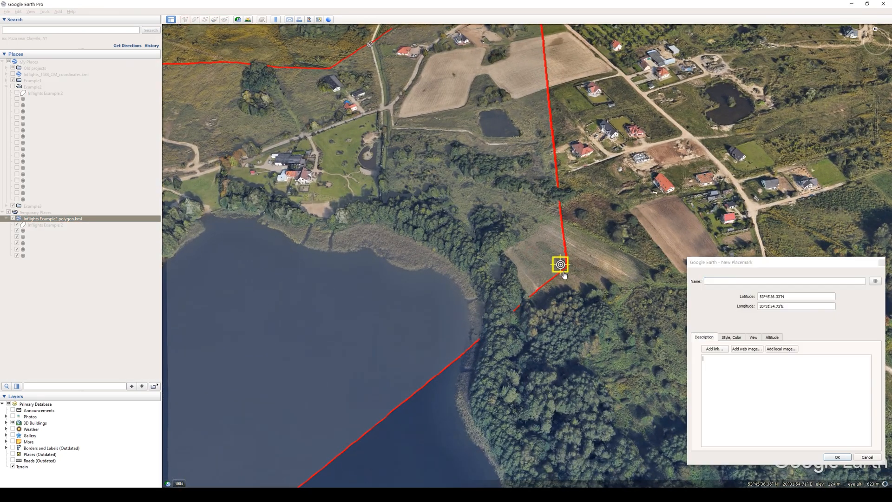
pyautogui.click(830, 460)
# Step: Measure the distance in meters between the placemarks at the northern tip and eastern corner of the polygon
pyautogui.scroll(-5, 239, 311)
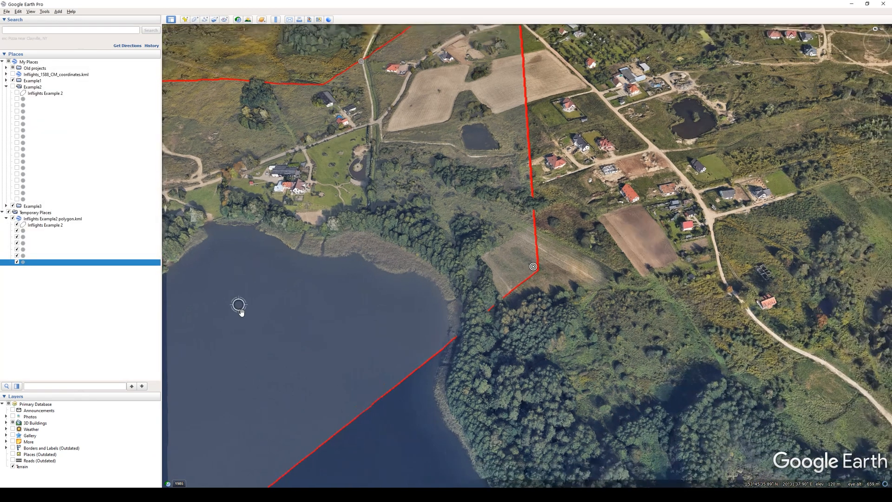
pyautogui.moveTo(263, 330); pyautogui.dragTo(588, 249)
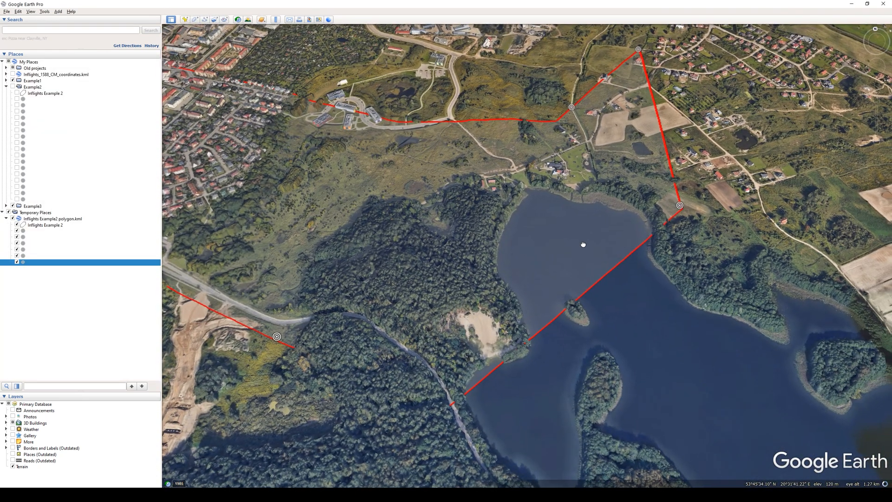
pyautogui.click(18, 131)
pyautogui.scroll(3, 618, 157)
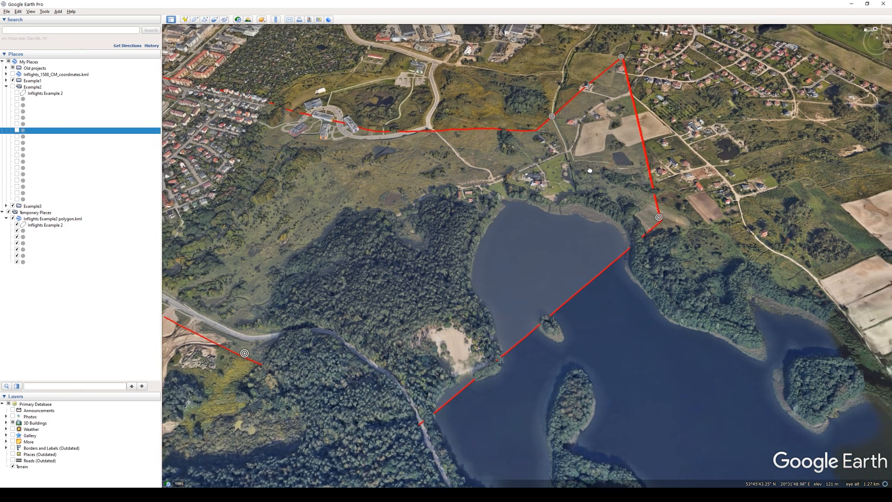
pyautogui.scroll(-2, 536, 255)
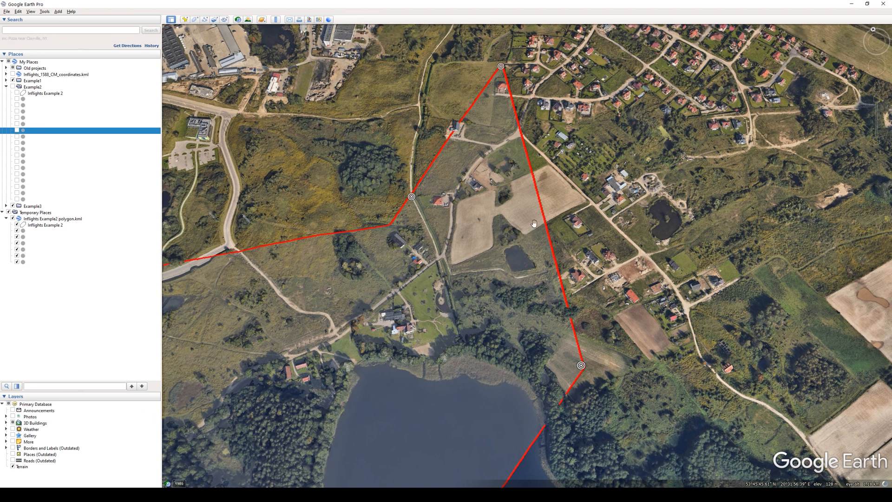
pyautogui.click(534, 223)
pyautogui.click(275, 19)
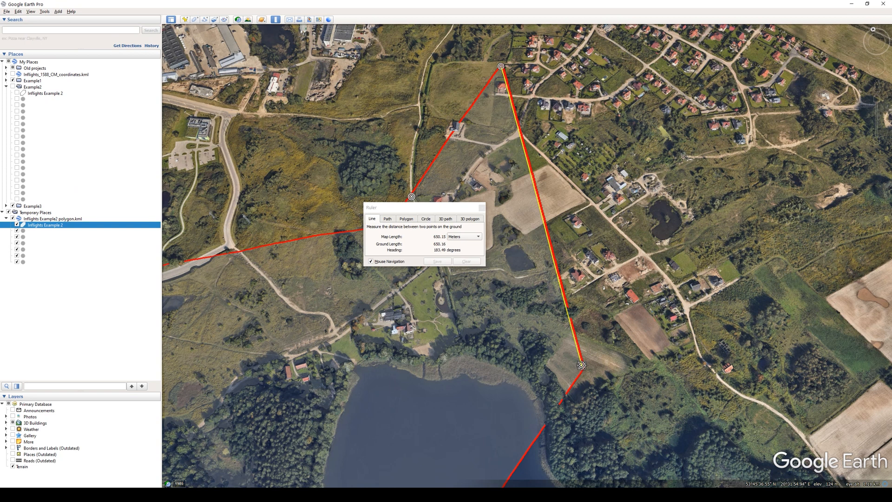
pyautogui.click(482, 208)
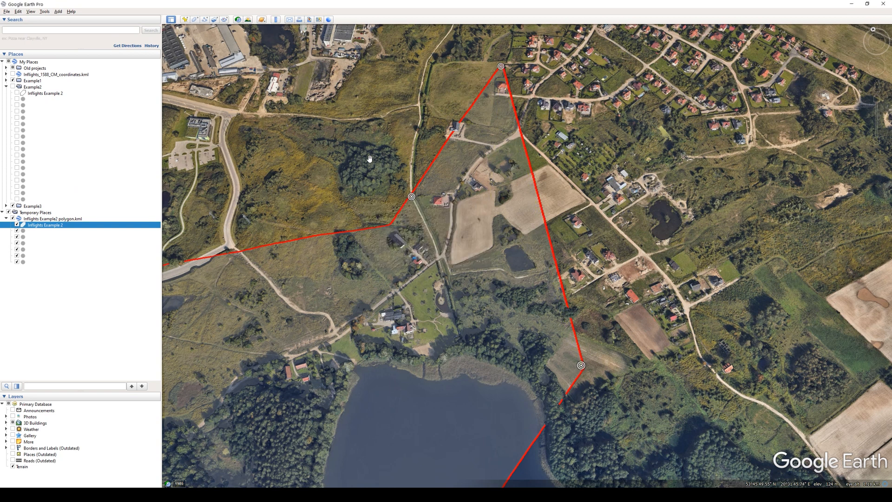
# Step: Add an unnamed target placemark midway along the polygon's eastern edge, on the ploughed field at about 53°45'45.6"N, 20°31'55.6"E
pyautogui.click(186, 20)
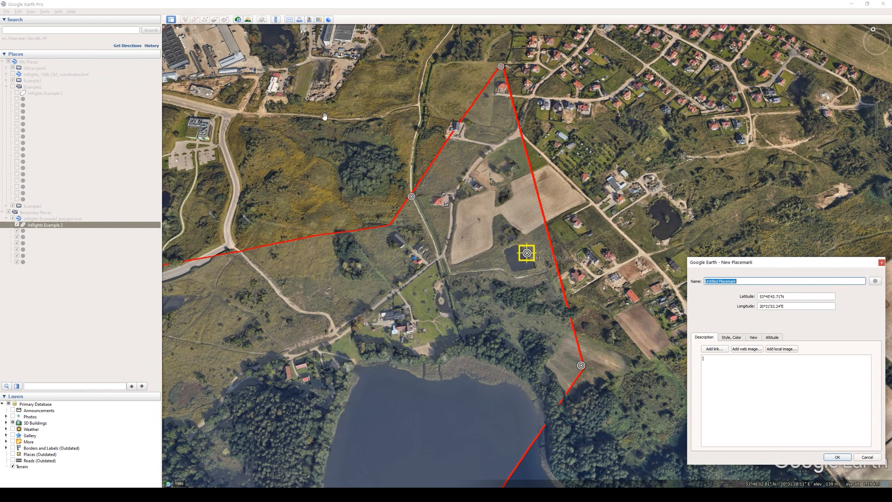
pyautogui.press('BackSpace')
pyautogui.moveTo(528, 254); pyautogui.dragTo(540, 224)
pyautogui.click(723, 357)
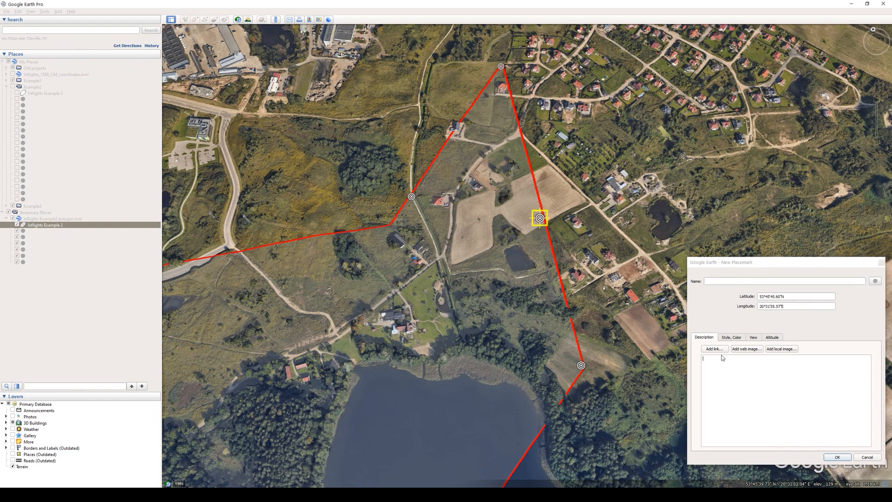
pyautogui.click(837, 456)
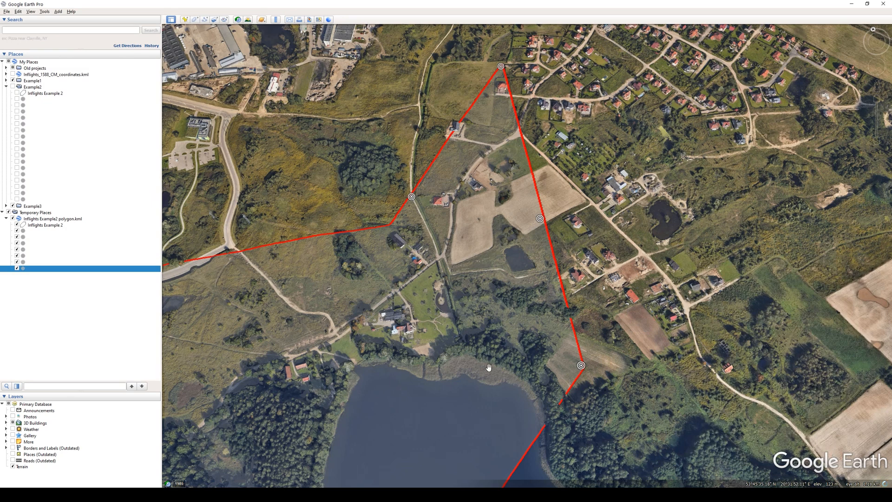
# Step: Add an unnamed target placemark on the access road west of the building complex, at 53°45'50.08"N, 20°31'3.52"E
pyautogui.scroll(-2, 306, 315)
pyautogui.moveTo(305, 315); pyautogui.dragTo(714, 306)
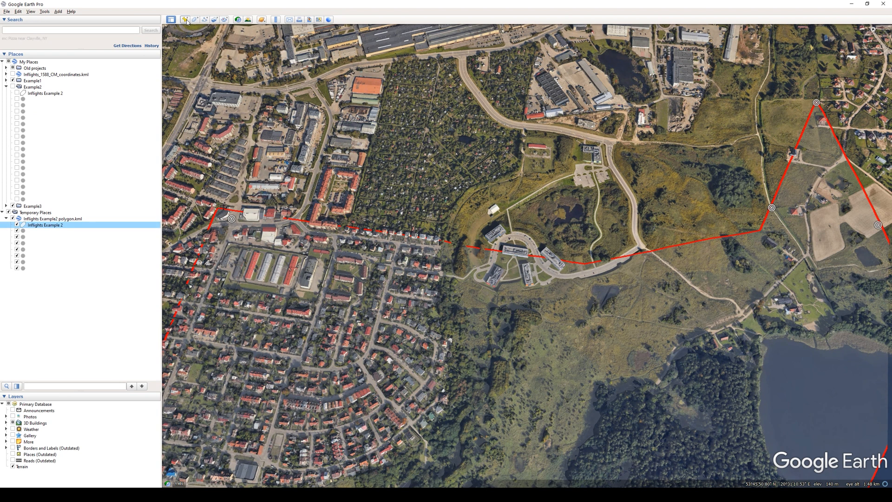
pyautogui.click(186, 20)
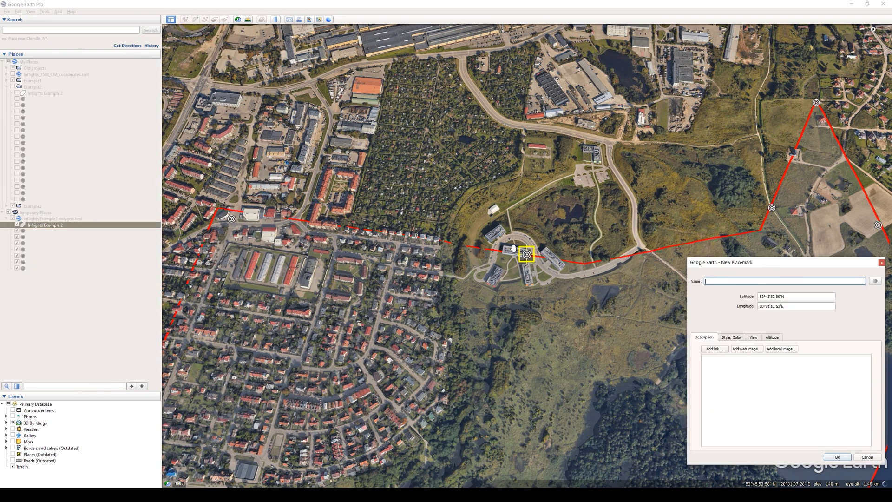
pyautogui.moveTo(527, 254); pyautogui.dragTo(477, 284)
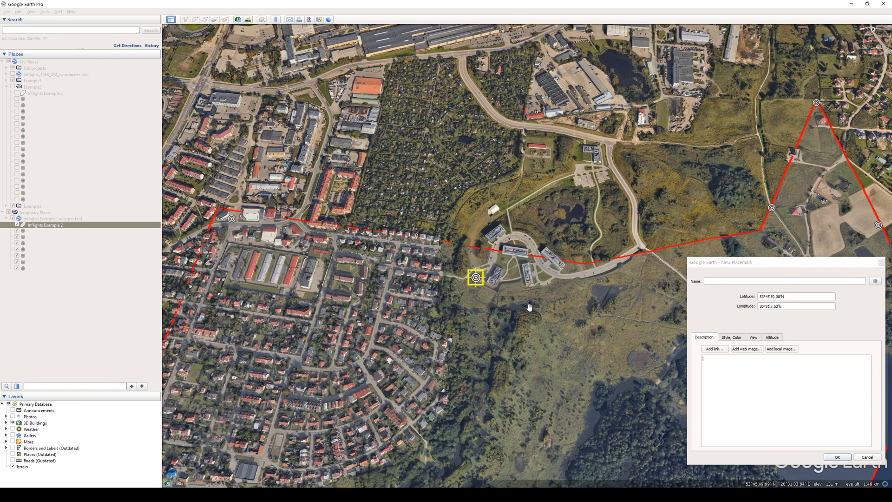
pyautogui.click(836, 457)
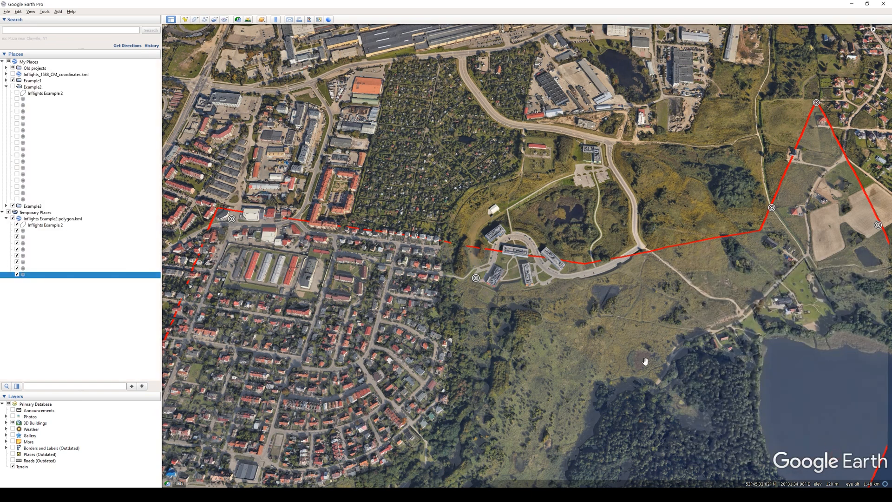
# Step: Add an unnamed target placemark on the dirt track beside the northern edge's road bend and fine-tune it to 53°45'48.12"N, 20°31'26.04"E
pyautogui.click(186, 21)
pyautogui.press('BackSpace')
pyautogui.moveTo(527, 257); pyautogui.dragTo(658, 251)
pyautogui.click(842, 457)
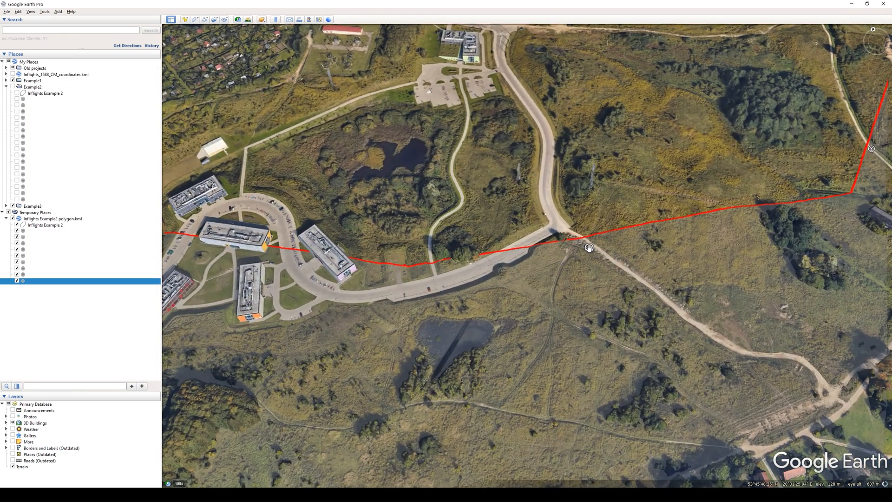
pyautogui.rightClick(589, 248)
pyautogui.click(613, 322)
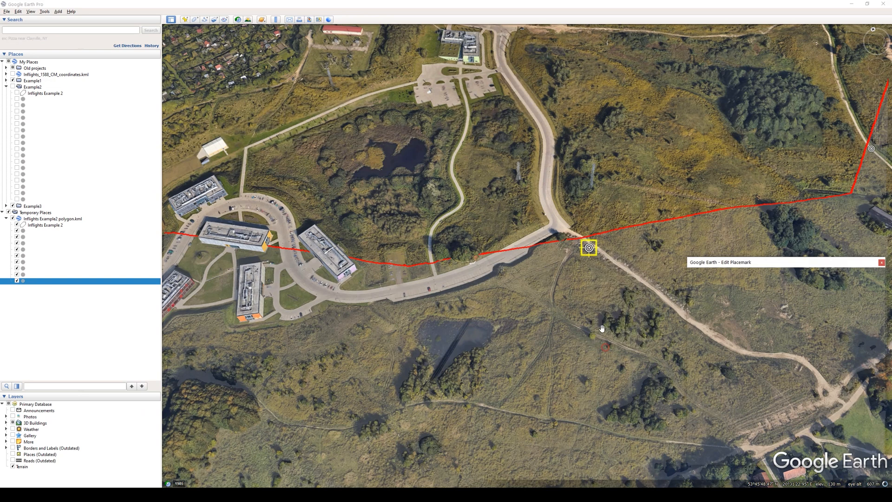
pyautogui.moveTo(589, 251); pyautogui.dragTo(591, 255)
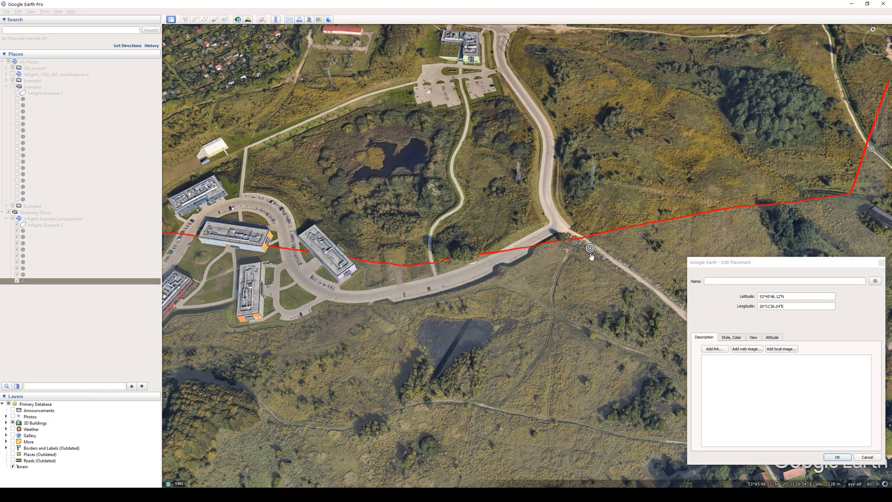
pyautogui.click(837, 456)
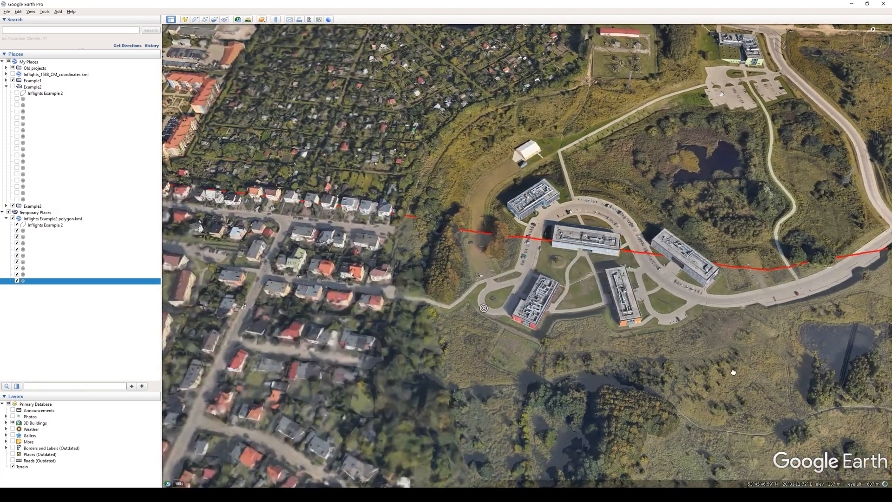
# Step: Add an unnamed target placemark beside the grassy plot in the western housing area, at 53°45'48.15"N, 20°30'28.80"E
pyautogui.moveTo(502, 314); pyautogui.dragTo(590, 308)
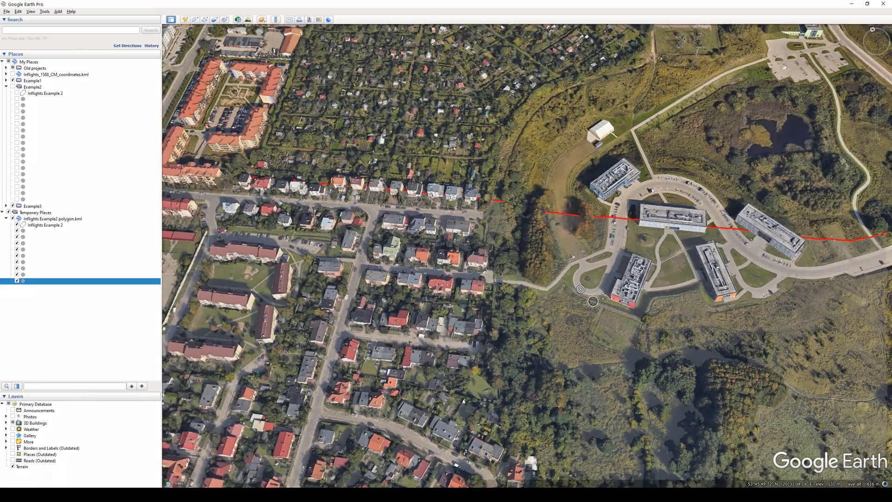
pyautogui.scroll(-3, 605, 309)
pyautogui.scroll(-5, 632, 332)
pyautogui.moveTo(634, 332); pyautogui.dragTo(659, 223)
pyautogui.moveTo(442, 242); pyautogui.dragTo(439, 283, button='right')
pyautogui.moveTo(439, 283); pyautogui.dragTo(440, 272, button='middle')
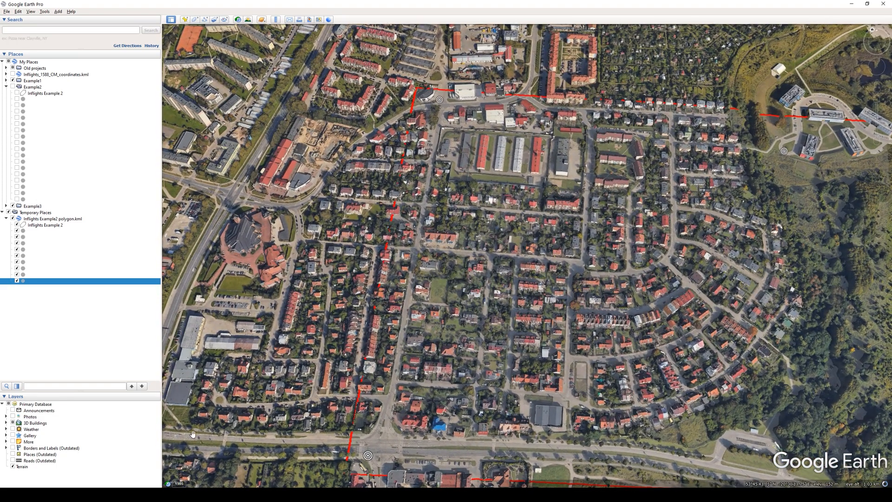
pyautogui.click(52, 225)
pyautogui.click(185, 19)
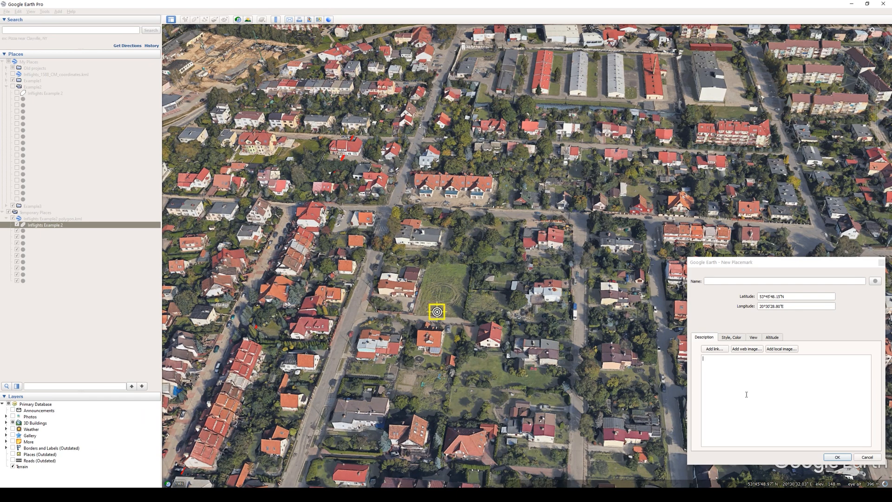
pyautogui.click(839, 459)
# Step: Add an unnamed target placemark on the main road beside the lay-by, near the polygon's southern edge, at 53°45'35.34"N, 20°30'48.21"E
pyautogui.moveTo(448, 359)
pyautogui.mouseDown(button='middle')
pyautogui.moveTo(535, 341)
pyautogui.moveTo(409, 341)
pyautogui.moveTo(442, 356)
pyautogui.mouseUp(button='middle')
pyautogui.scroll(-5, 442, 357)
pyautogui.moveTo(446, 355); pyautogui.dragTo(465, 279)
pyautogui.moveTo(465, 280); pyautogui.dragTo(522, 202, button='middle')
pyautogui.scroll(-6, 506, 276)
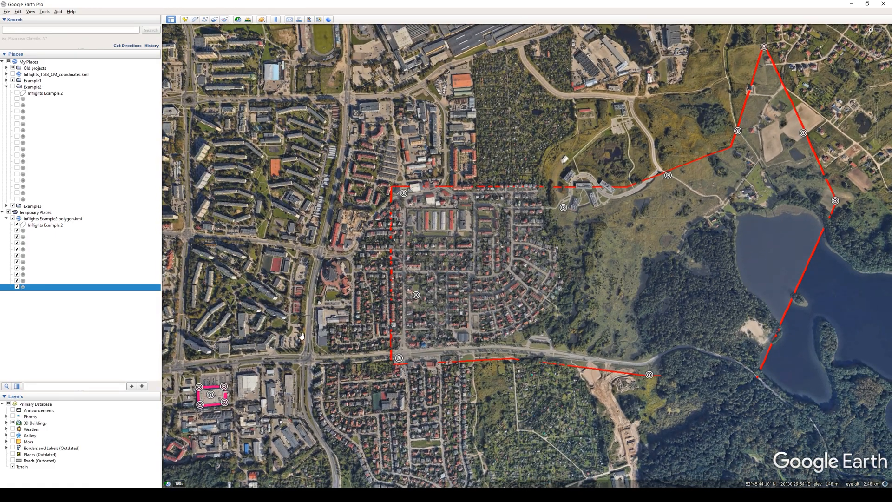
pyautogui.scroll(5, 547, 360)
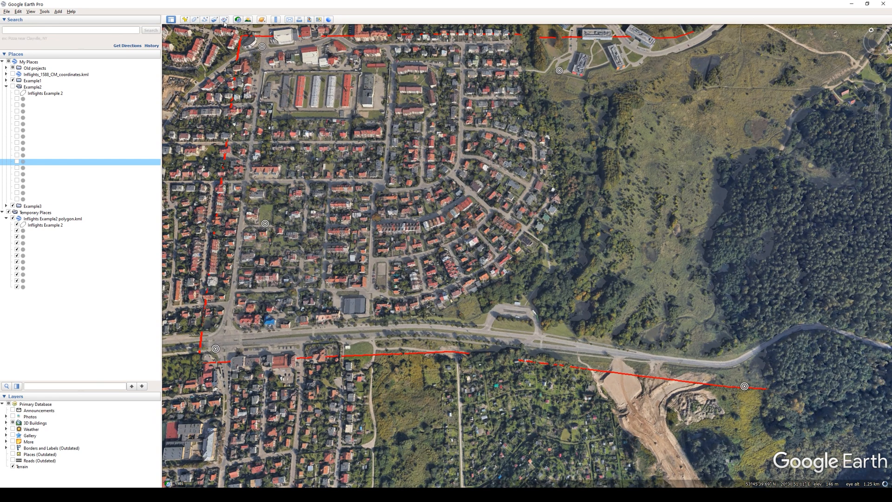
pyautogui.click(187, 20)
pyautogui.moveTo(526, 254); pyautogui.dragTo(539, 341)
pyautogui.click(754, 268)
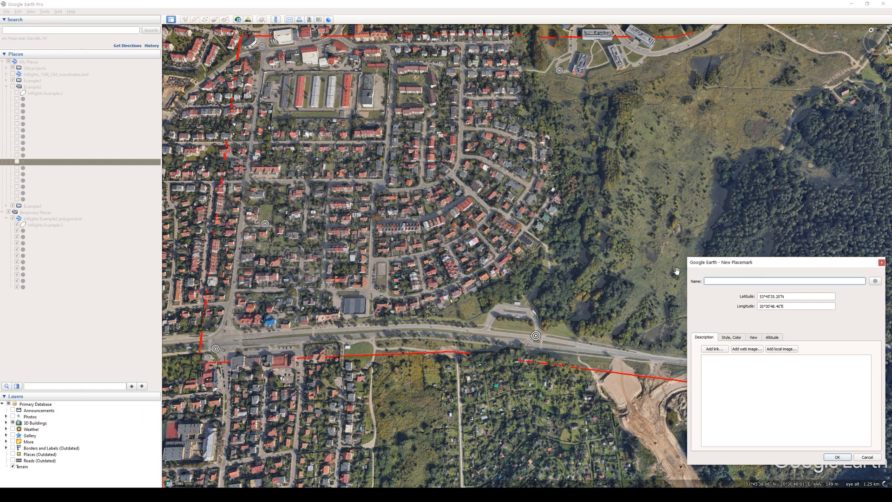
pyautogui.moveTo(736, 263); pyautogui.dragTo(752, 72)
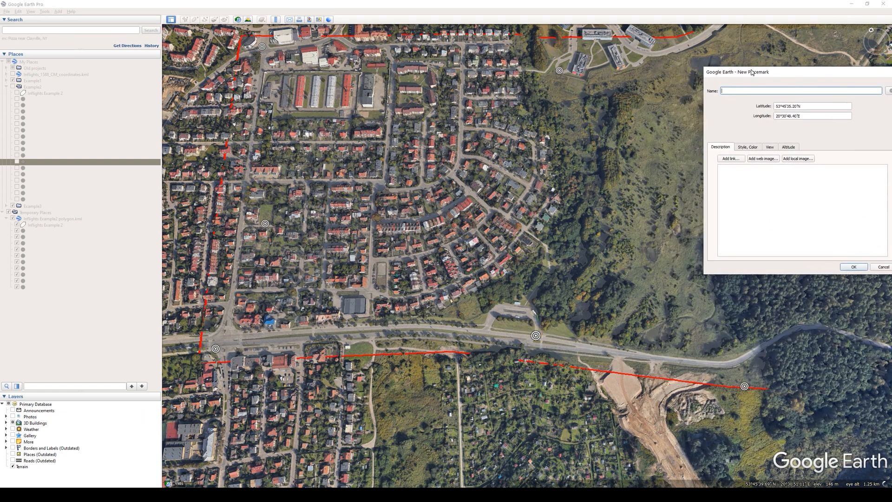
pyautogui.moveTo(534, 340)
pyautogui.mouseDown()
pyautogui.moveTo(548, 339)
pyautogui.moveTo(533, 339)
pyautogui.mouseUp()
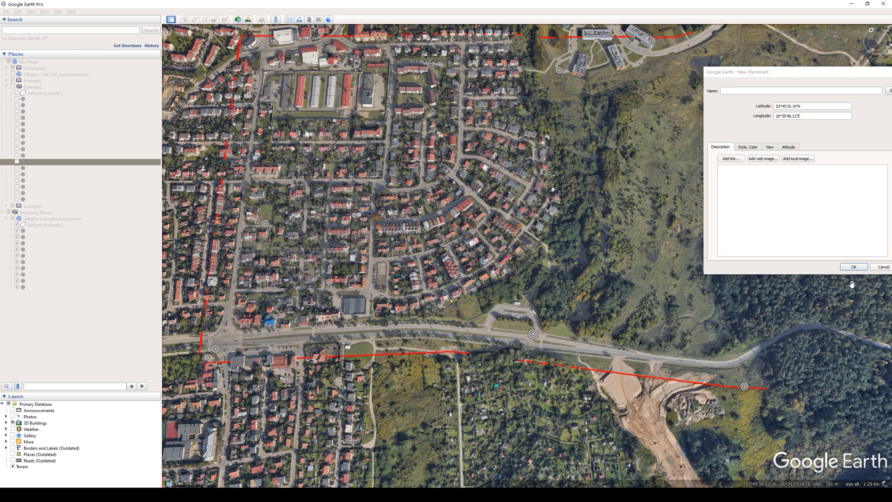
pyautogui.click(854, 267)
# Step: Move the new roadside placemark out of the Example2 folder into Inflights Example2 polygon.kml
pyautogui.scroll(-5, 698, 276)
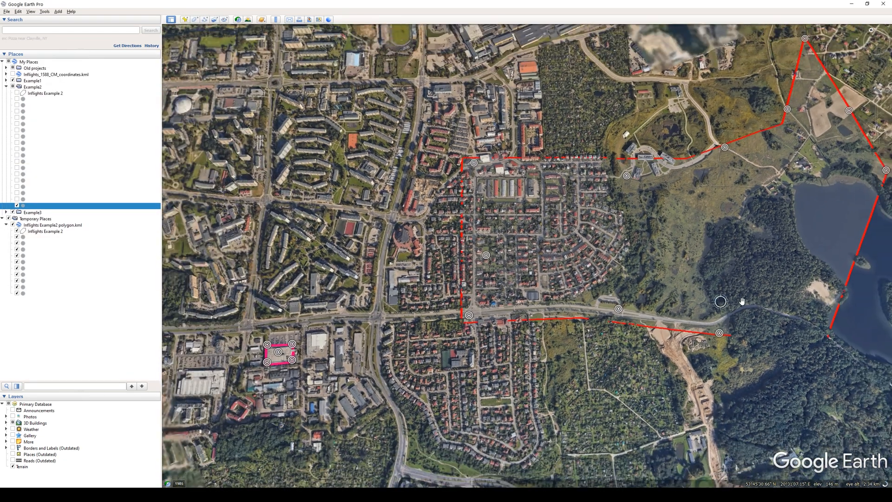
pyautogui.scroll(5, 489, 304)
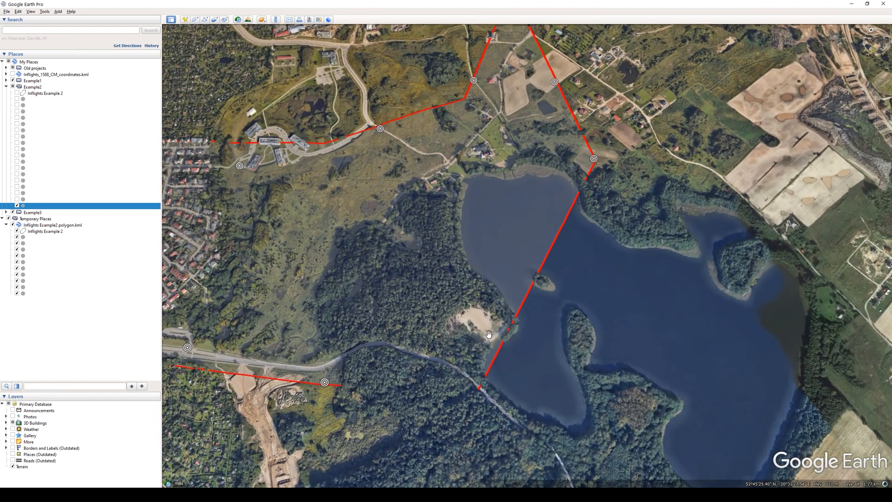
pyautogui.press('Delete')
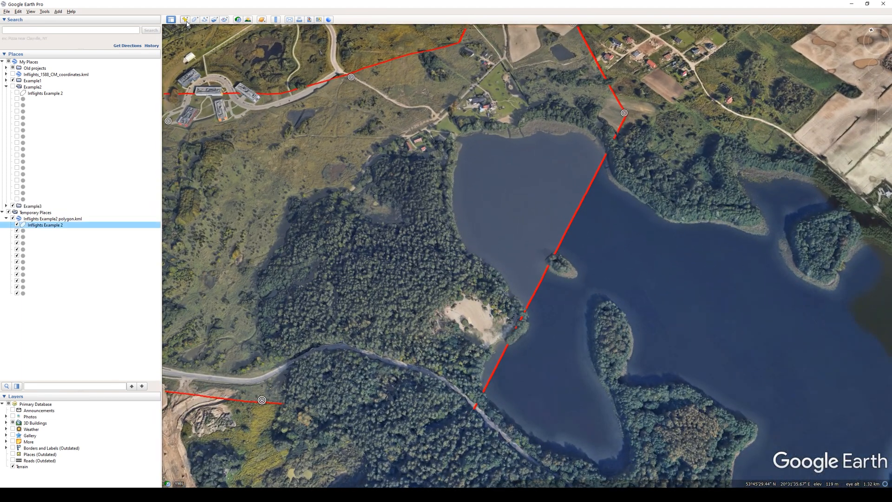
# Step: Add an unnamed target placemark on the sandy clearing at the forest's edge, just inside the polygon's lake boundary
pyautogui.click(186, 20)
pyautogui.moveTo(524, 263); pyautogui.dragTo(481, 326)
pyautogui.click(847, 267)
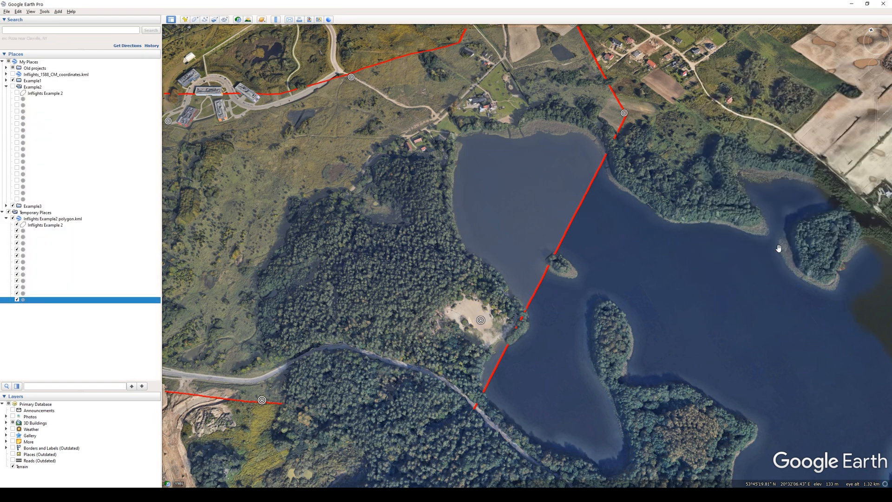
# Step: Add an unnamed target placemark on the grass beside the track junction at the lake's northwest tip, at 53°45'41.57"N, 20°31'34.01"E
pyautogui.click(186, 20)
pyautogui.moveTo(528, 258); pyautogui.dragTo(449, 130)
pyautogui.scroll(2, 454, 112)
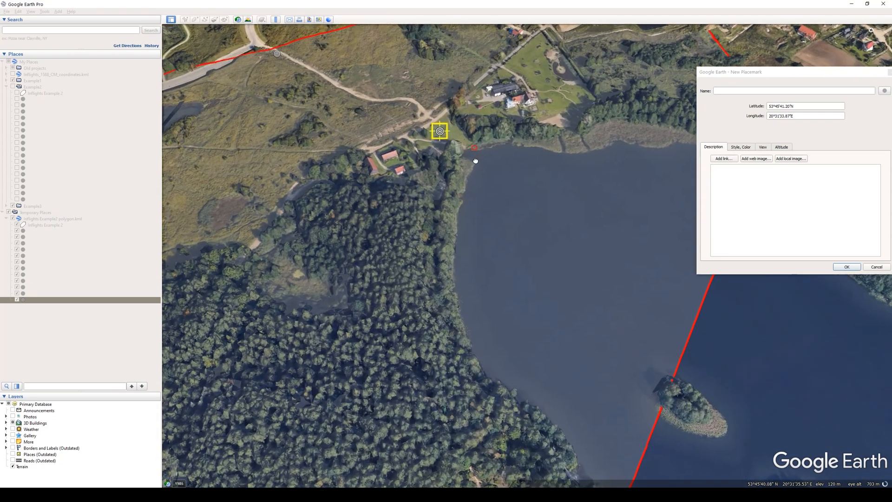
pyautogui.moveTo(474, 159); pyautogui.dragTo(434, 272)
pyautogui.scroll(2, 429, 267)
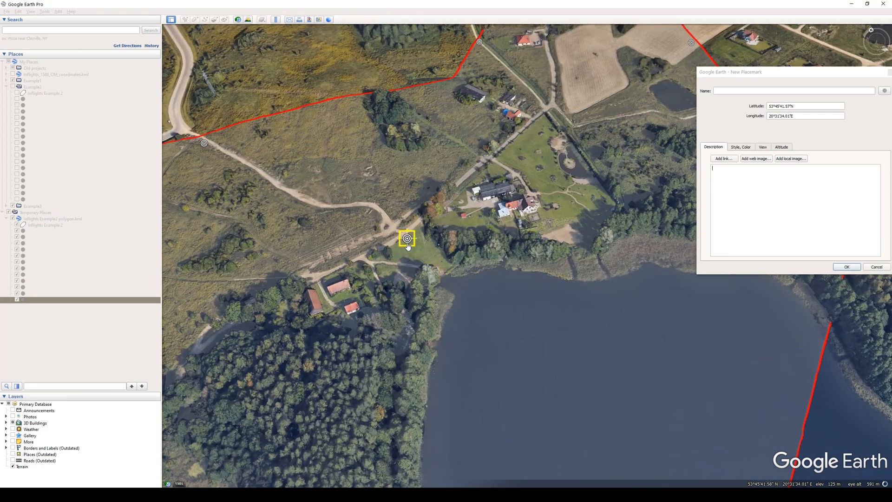
pyautogui.click(847, 266)
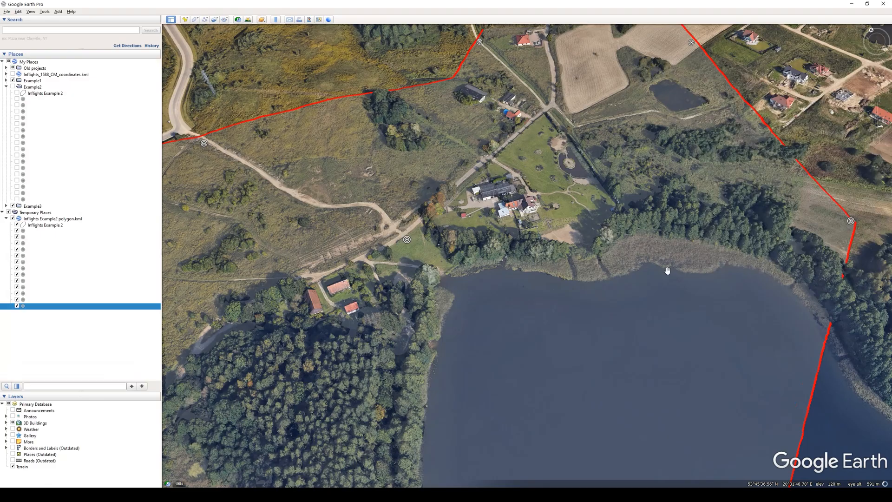
# Step: Add an unnamed target placemark at the street junction in the eastern housing area, at about 53°45'46.2"N, 20°30'48"E
pyautogui.scroll(-5, 637, 284)
pyautogui.moveTo(633, 335); pyautogui.dragTo(608, 256)
pyautogui.moveTo(609, 253); pyautogui.dragTo(614, 185, button='middle')
pyautogui.scroll(-2, 614, 185)
pyautogui.moveTo(534, 254); pyautogui.dragTo(625, 261)
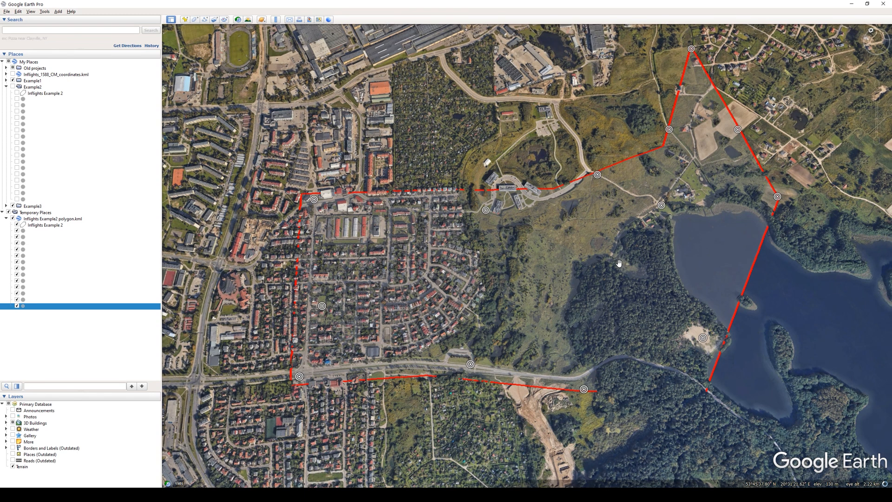
pyautogui.click(45, 225)
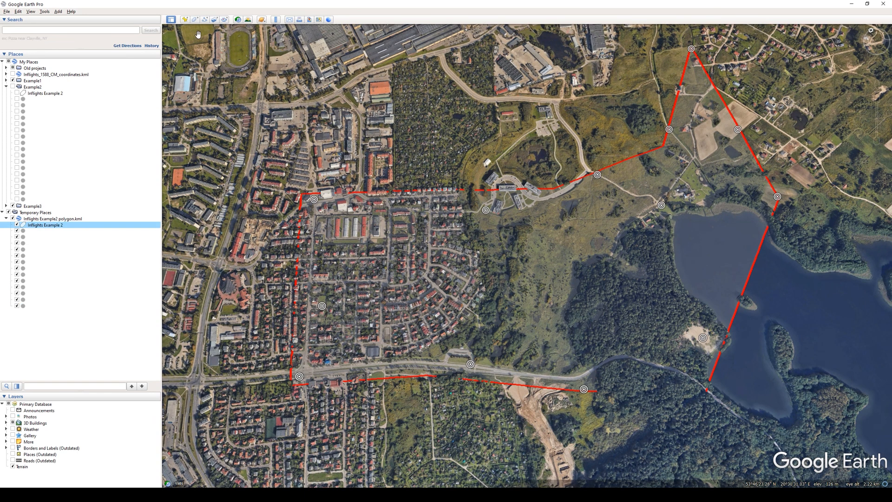
pyautogui.click(185, 20)
pyautogui.press('BackSpace')
pyautogui.moveTo(525, 262); pyautogui.dragTo(431, 281)
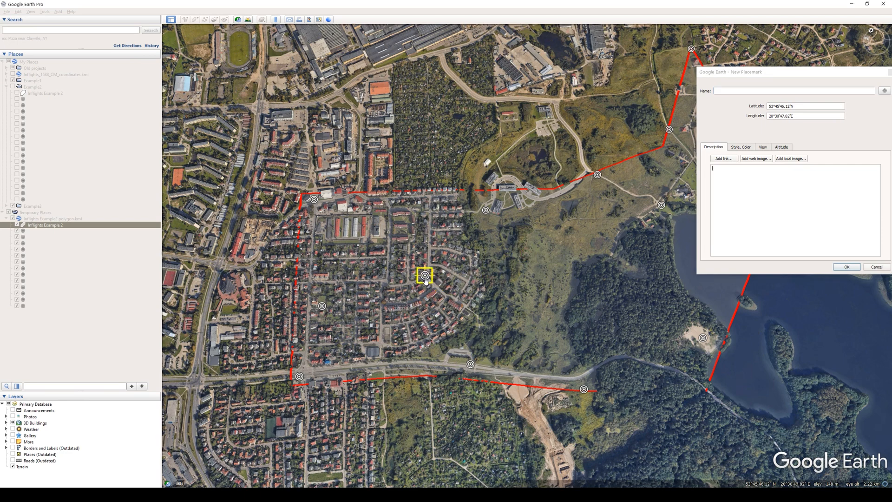
pyautogui.scroll(5, 435, 273)
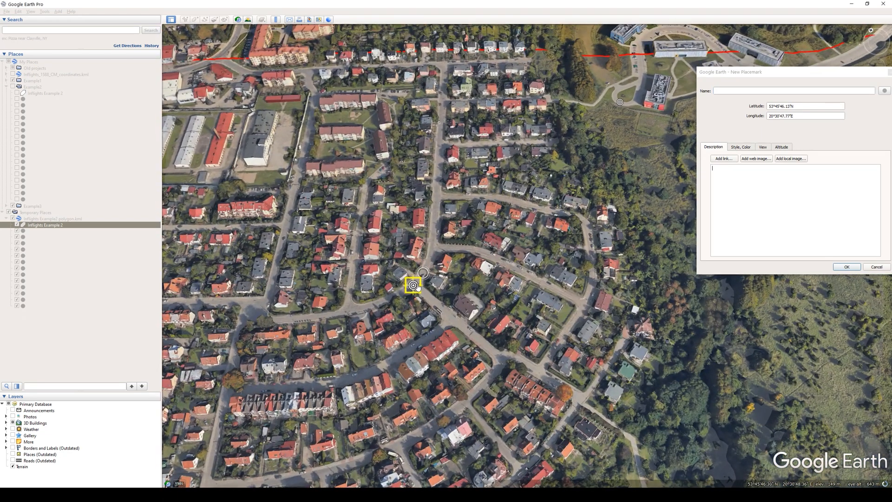
pyautogui.moveTo(419, 287); pyautogui.dragTo(419, 288)
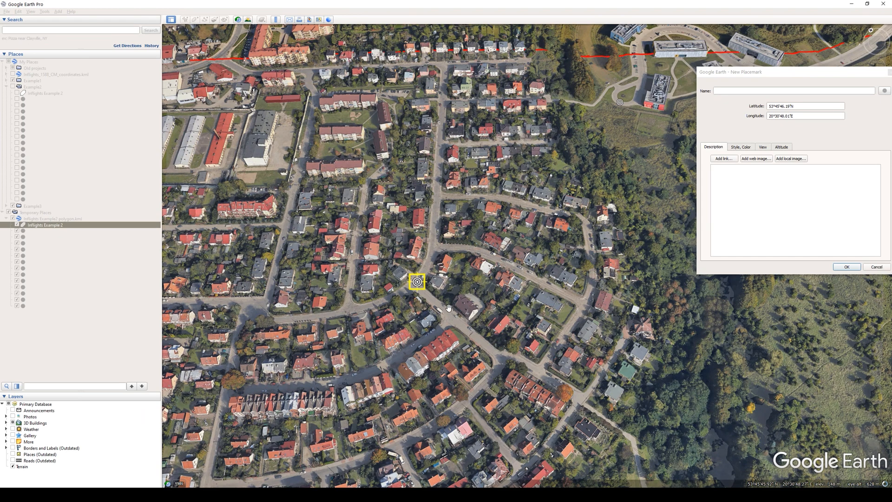
pyautogui.scroll(-4, 448, 308)
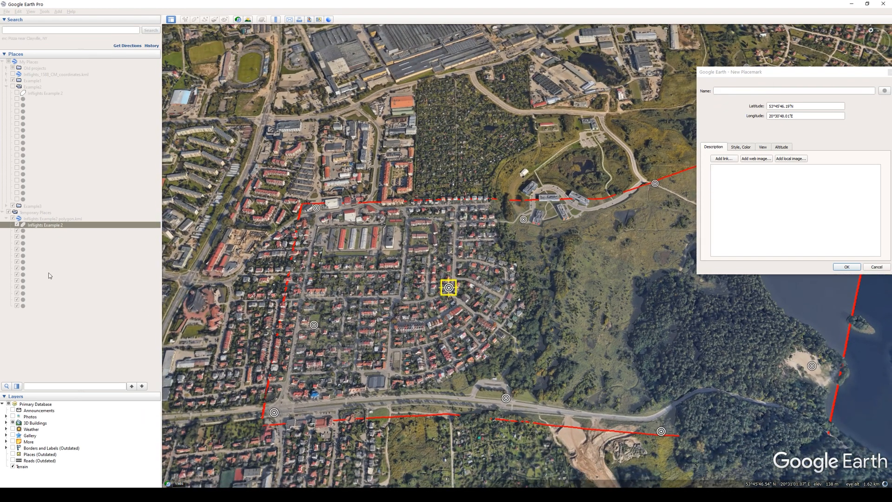
pyautogui.click(845, 267)
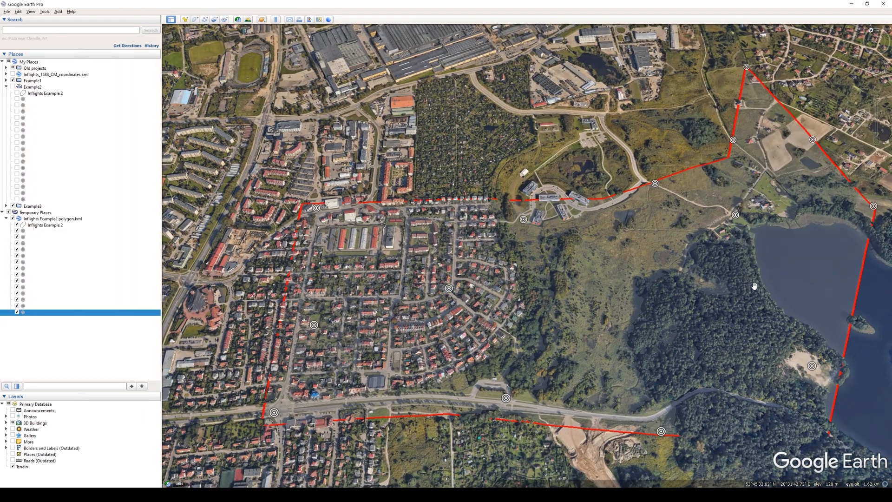
# Step: Add an unnamed target placemark on the open meadow between the housing area and the forest, at 53°45'38.15"N, 20°31'2.57"E
pyautogui.doubleClick(51, 224)
pyautogui.click(185, 19)
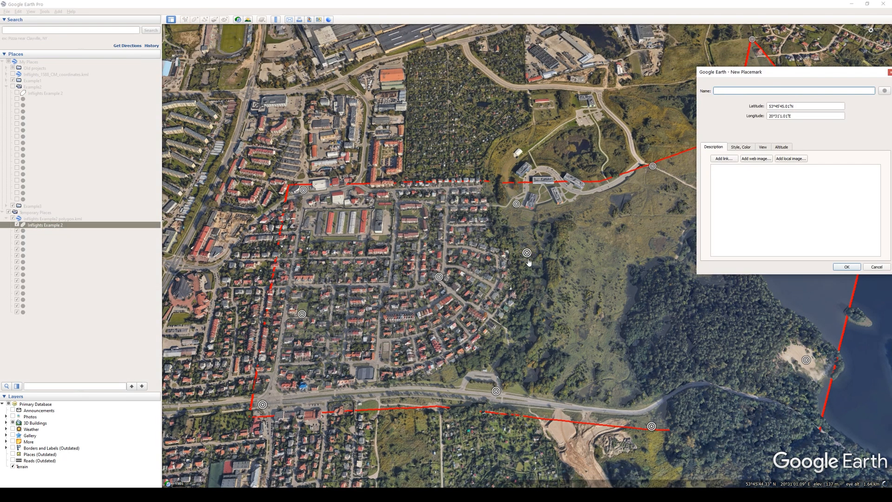
pyautogui.moveTo(581, 324)
pyautogui.mouseDown()
pyautogui.moveTo(593, 327)
pyautogui.moveTo(579, 331)
pyautogui.mouseUp()
pyautogui.scroll(5, 632, 335)
pyautogui.moveTo(521, 316); pyautogui.dragTo(486, 310)
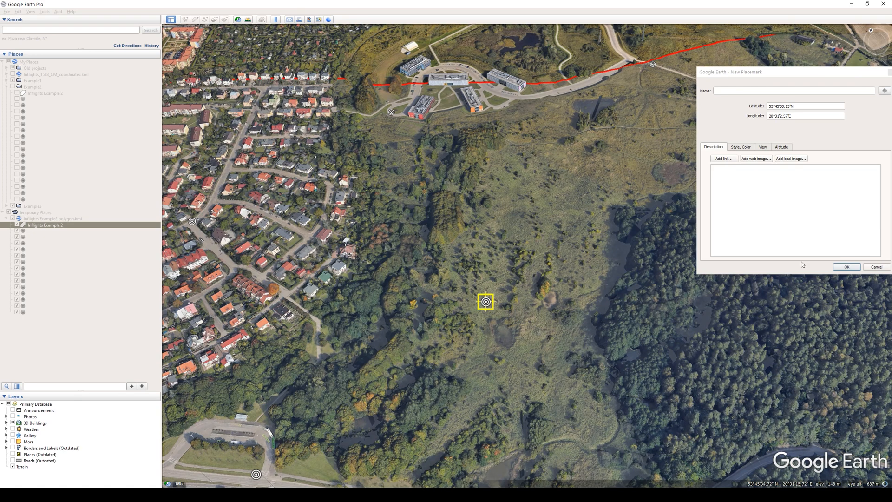
pyautogui.click(846, 267)
# Step: Add an unnamed target placemark on the northern part of the meadow, north of the forest, at 53°45'42.16"N, 20°31'13.28"E
pyautogui.scroll(-5, 626, 319)
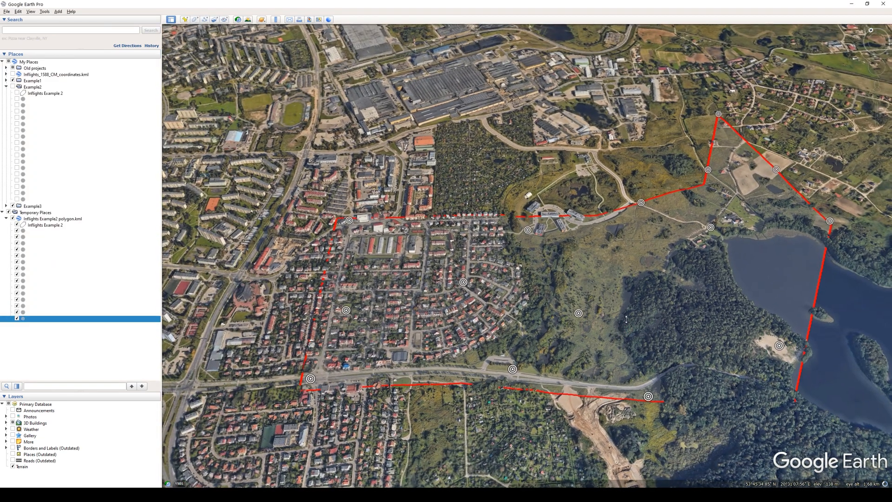
pyautogui.moveTo(624, 323); pyautogui.dragTo(621, 247, button='middle')
pyautogui.moveTo(620, 246); pyautogui.dragTo(582, 244)
pyautogui.click(186, 19)
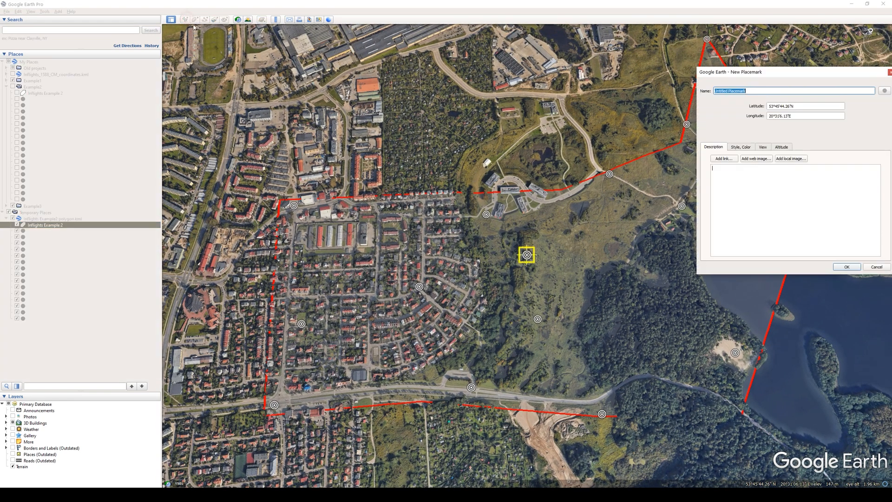
pyautogui.moveTo(525, 254); pyautogui.dragTo(576, 260)
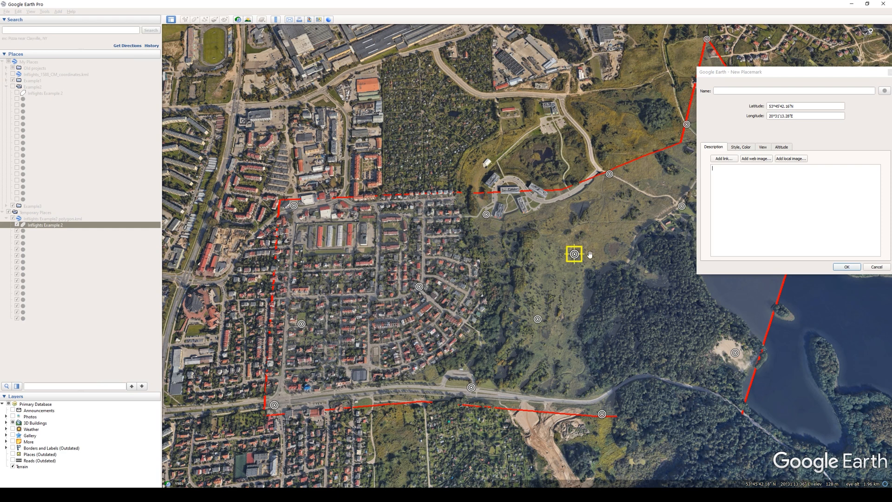
pyautogui.moveTo(778, 74); pyautogui.dragTo(778, 297)
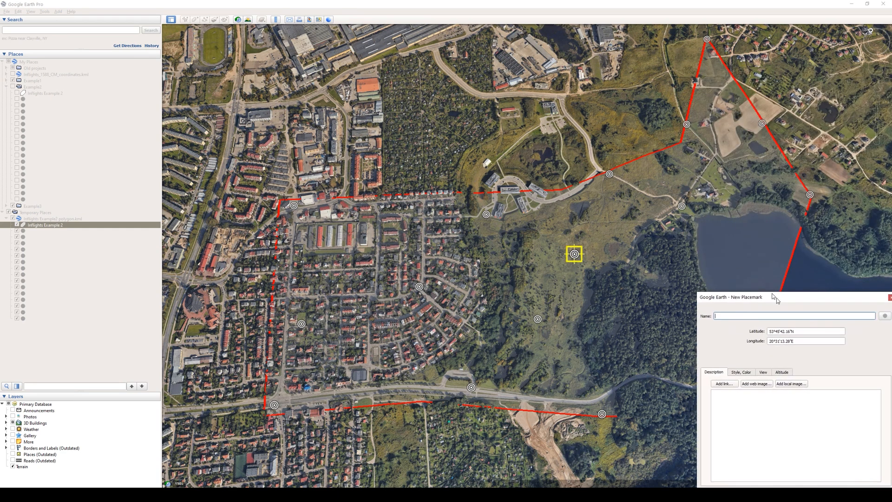
pyautogui.scroll(-2, 651, 287)
pyautogui.moveTo(651, 286); pyautogui.dragTo(567, 253)
pyautogui.moveTo(731, 295); pyautogui.dragTo(717, 277)
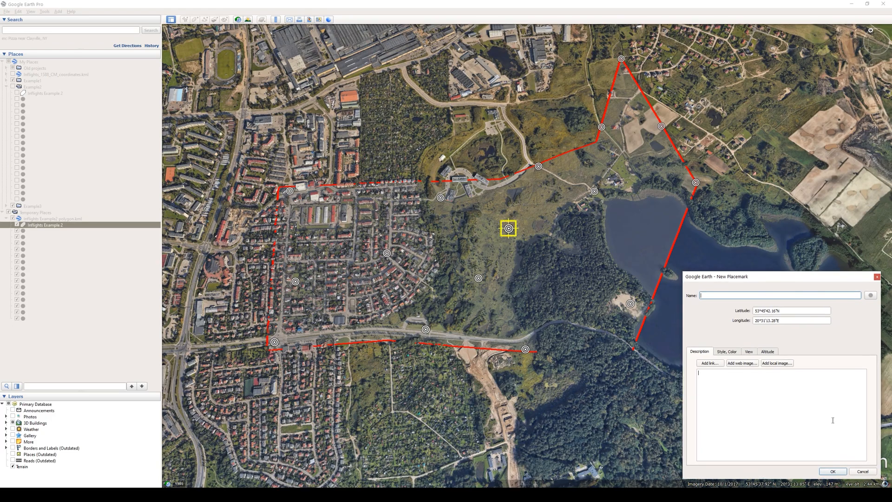
pyautogui.click(832, 470)
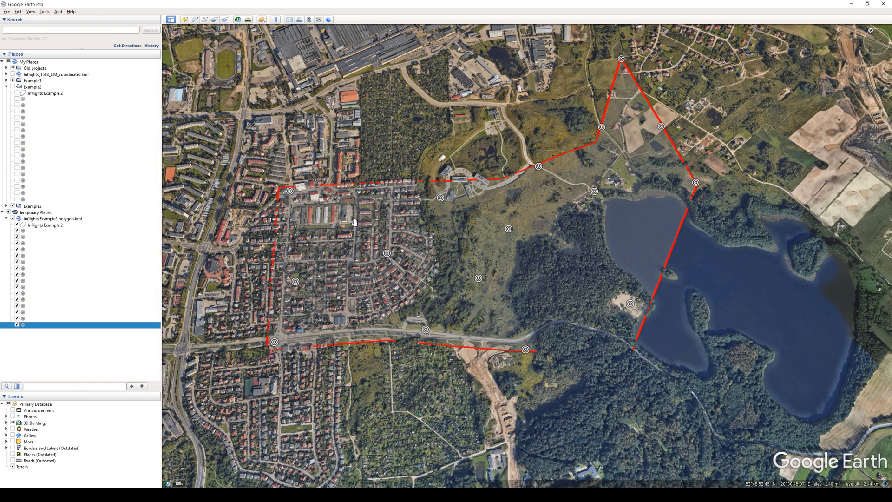
# Step: Add an unnamed target placemark on the street southeast of the long halls, at 53°45'51.22"N, 20°30'44.16"E
pyautogui.scroll(5, 354, 223)
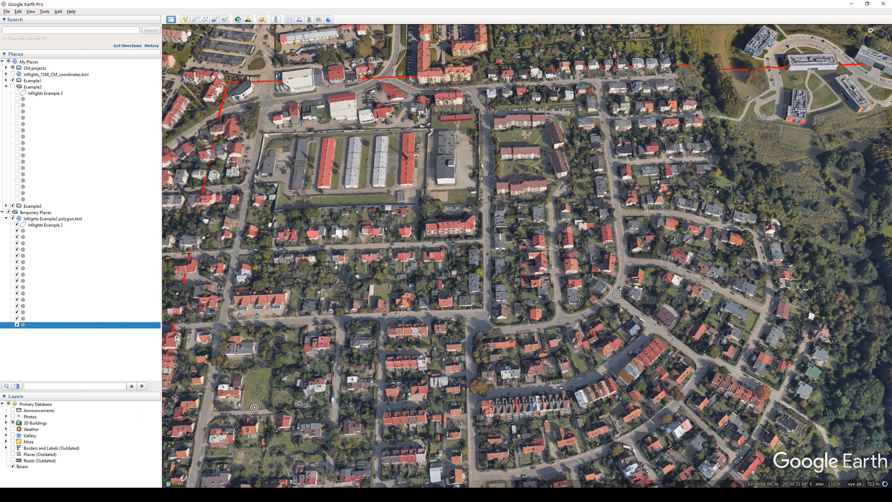
pyautogui.click(185, 19)
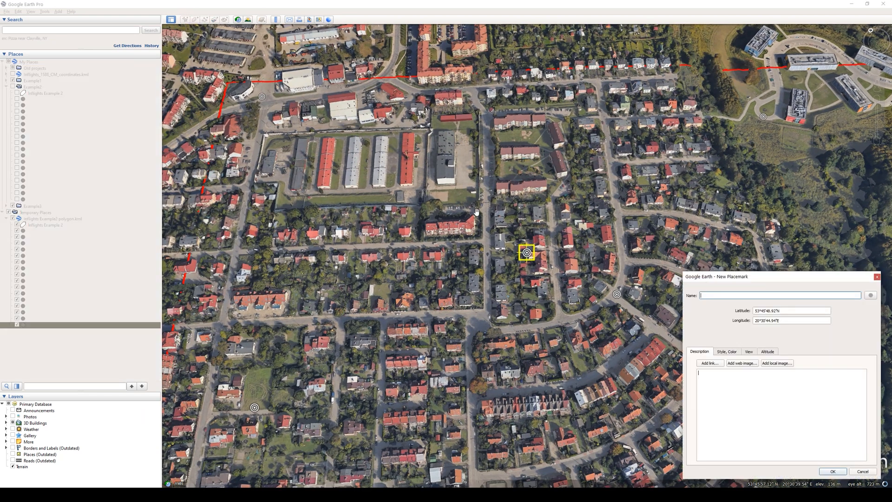
pyautogui.moveTo(523, 256); pyautogui.dragTo(486, 215)
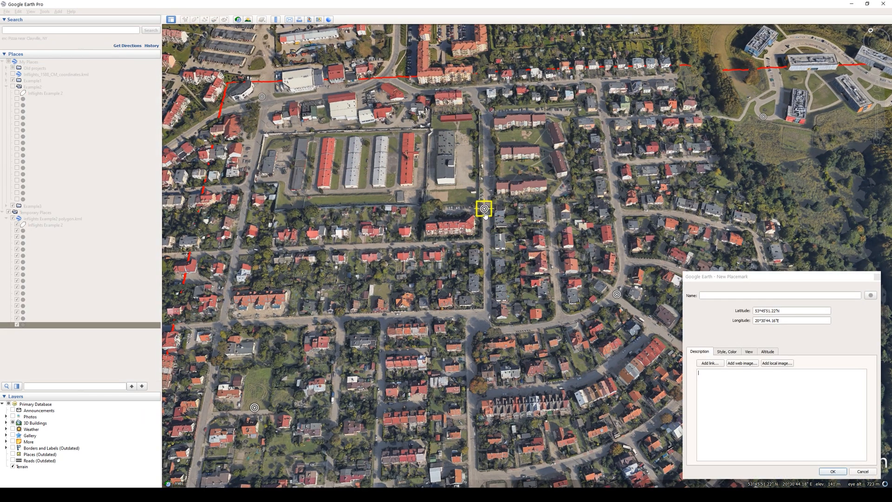
pyautogui.click(713, 371)
pyautogui.click(831, 471)
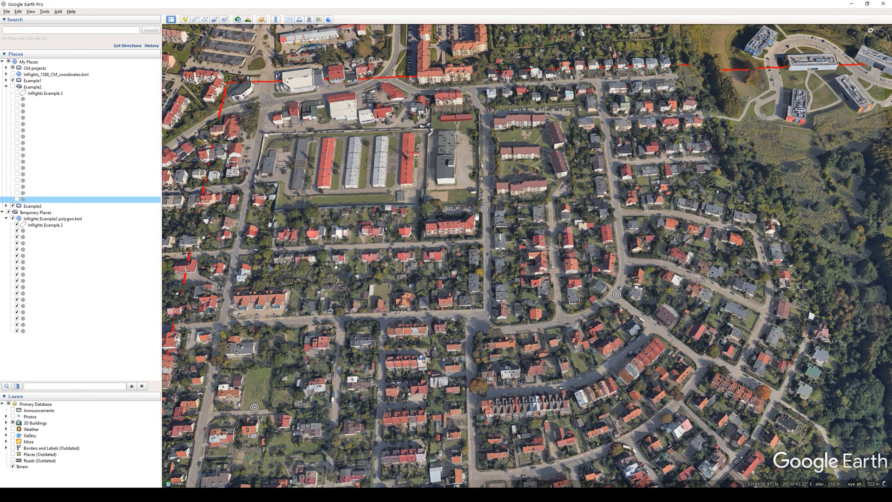
# Step: Open the properties of the Inflights Example 2 polygon
pyautogui.scroll(-5, 570, 259)
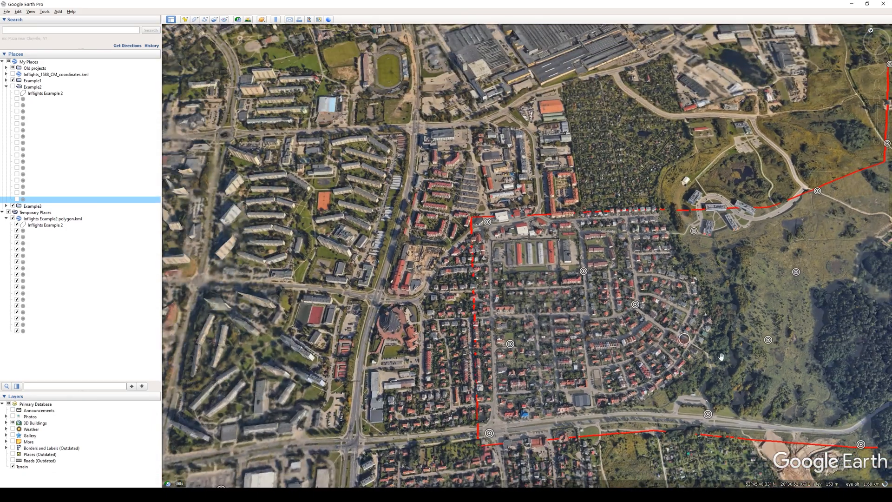
pyautogui.scroll(-3, 480, 334)
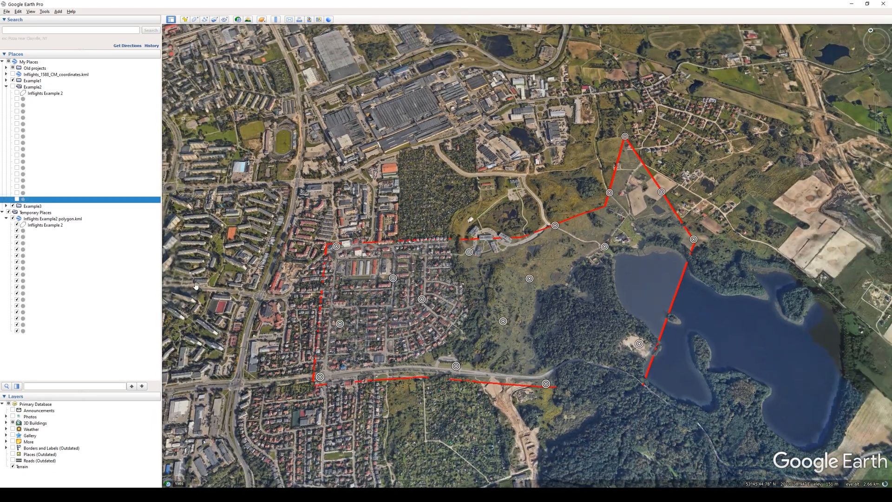
pyautogui.click(60, 226)
pyautogui.rightClick(58, 225)
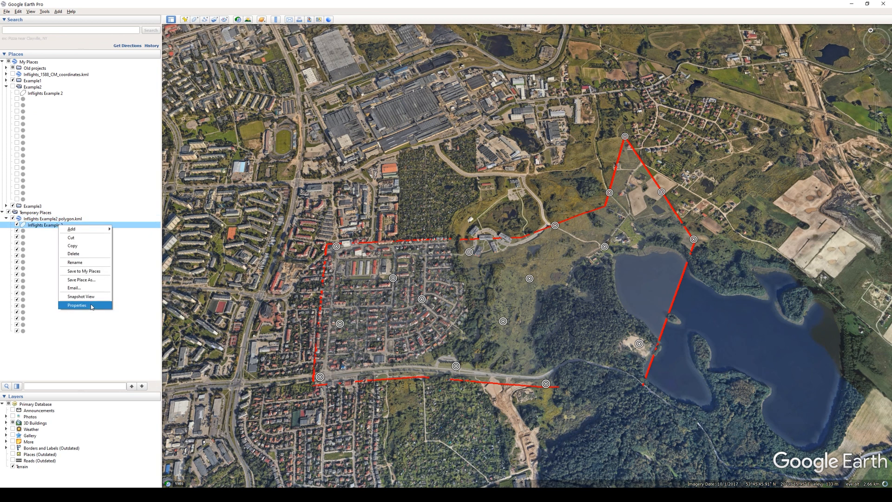